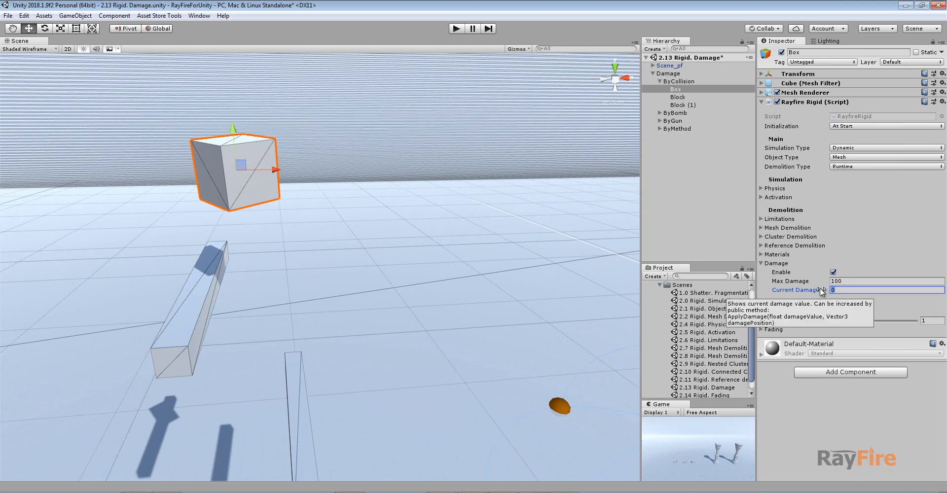
# Step: Examine the Box's Max Damage and Current Damage fields and expand its demolition Limitations settings
pyautogui.click(811, 283)
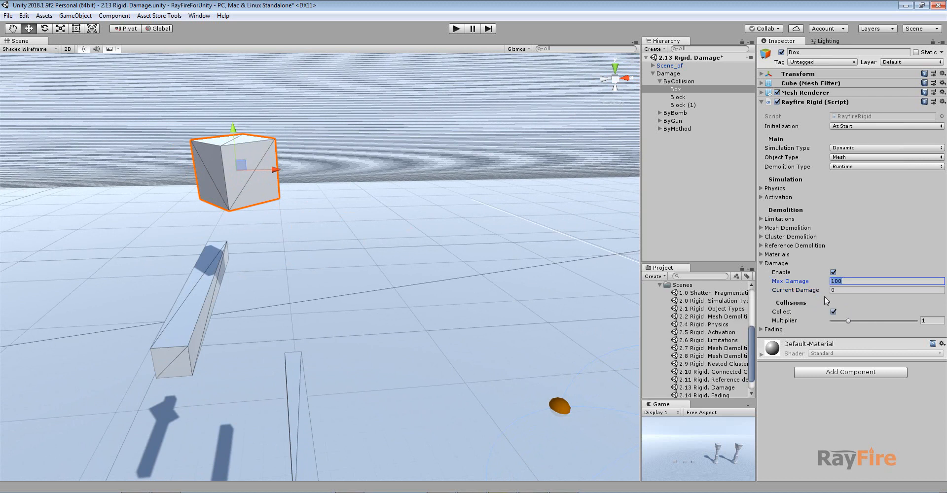
pyautogui.click(824, 290)
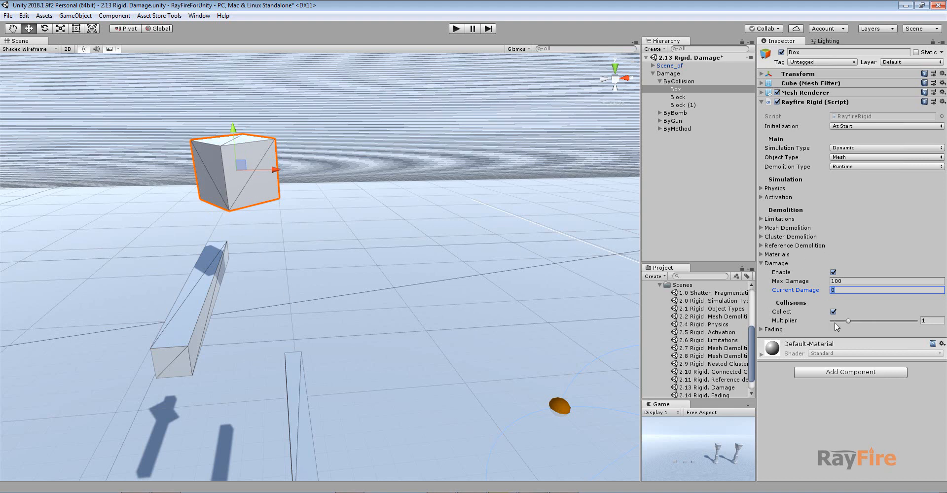
pyautogui.click(778, 220)
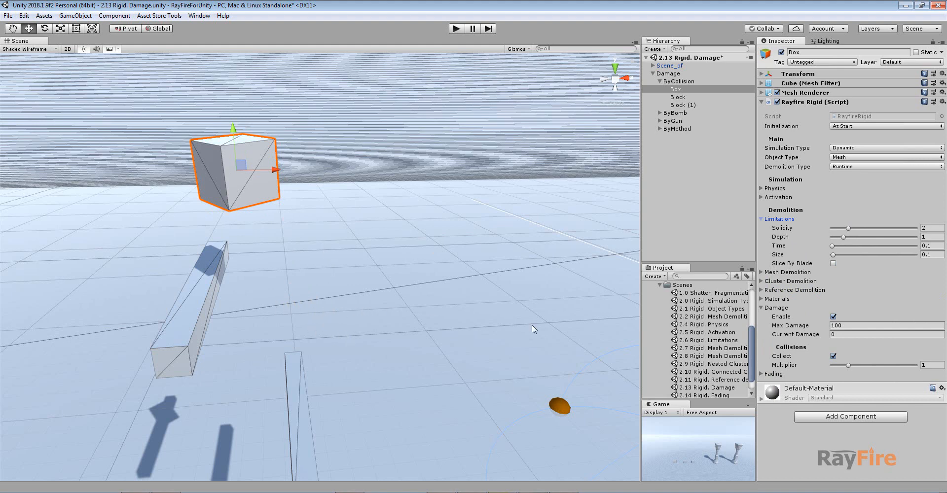
pyautogui.click(844, 334)
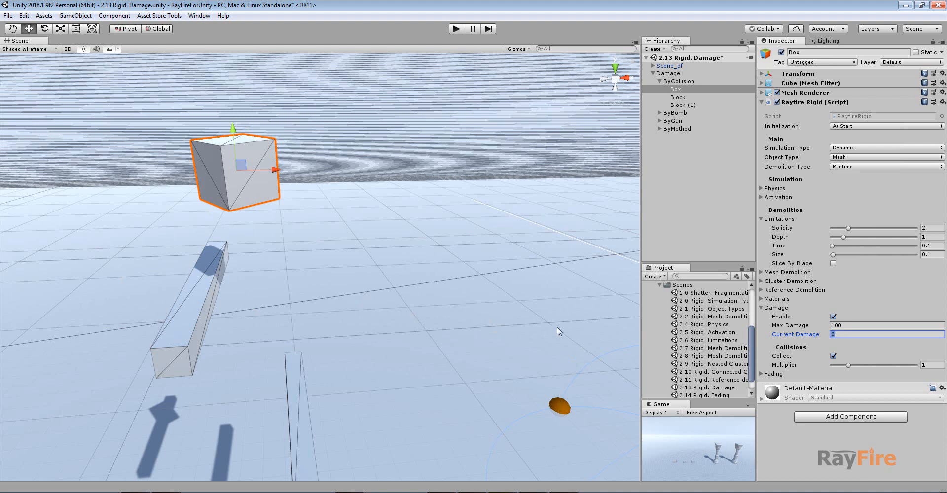
pyautogui.click(837, 326)
# Step: Run the simulation and pause it between collisions to check the damage collected by the falling Box
pyautogui.moveTo(431, 322); pyautogui.dragTo(360, 274, button='middle')
pyautogui.keyDown('alt'); pyautogui.moveTo(468, 297); pyautogui.dragTo(381, 289); pyautogui.keyUp('alt')
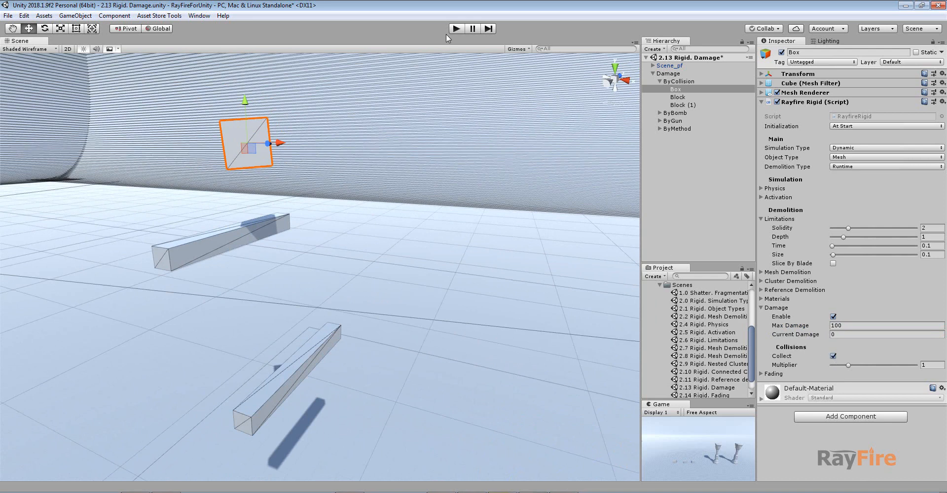
pyautogui.click(461, 29)
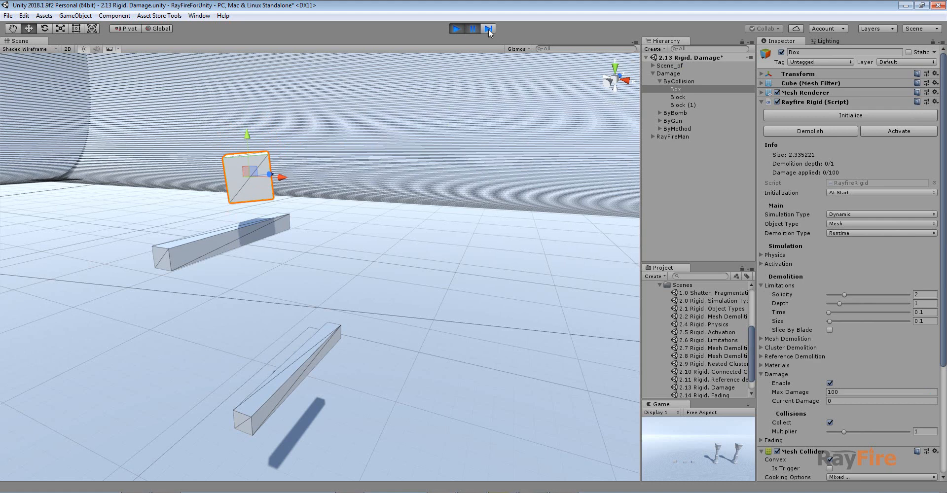
pyautogui.click(488, 28)
pyautogui.click(473, 29)
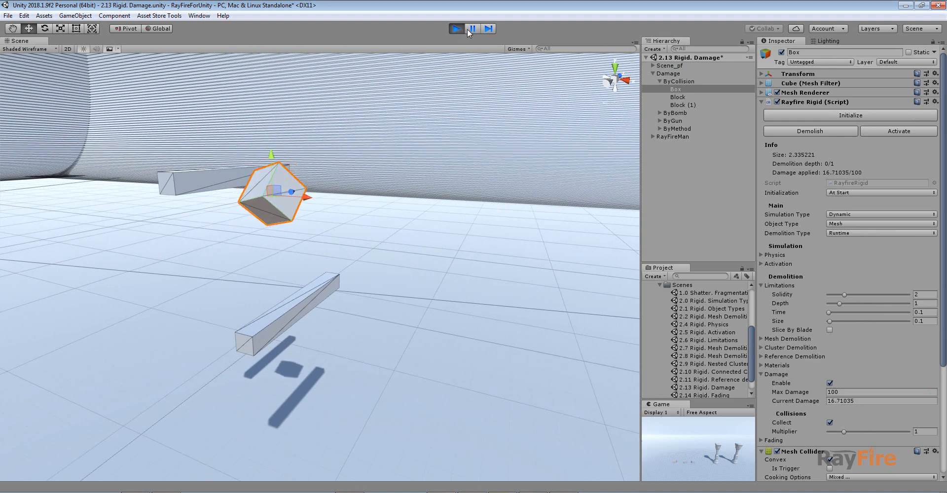
pyautogui.click(469, 30)
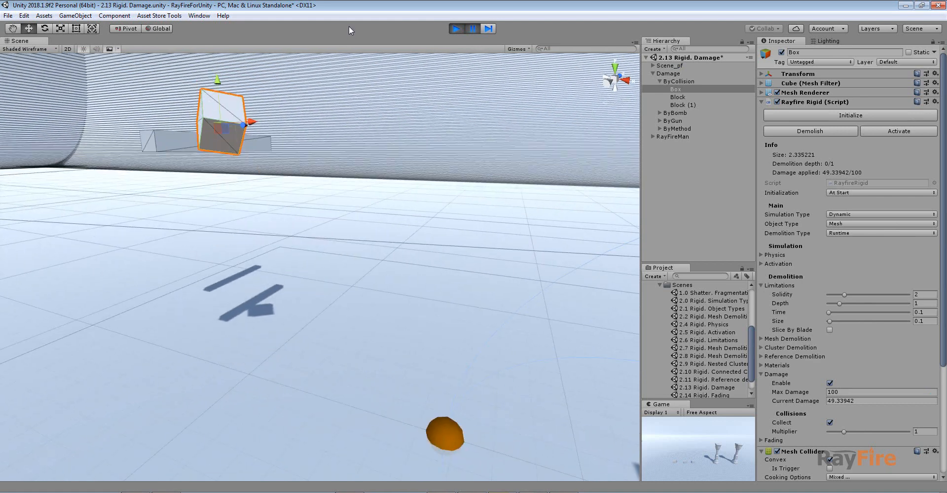
pyautogui.click(471, 29)
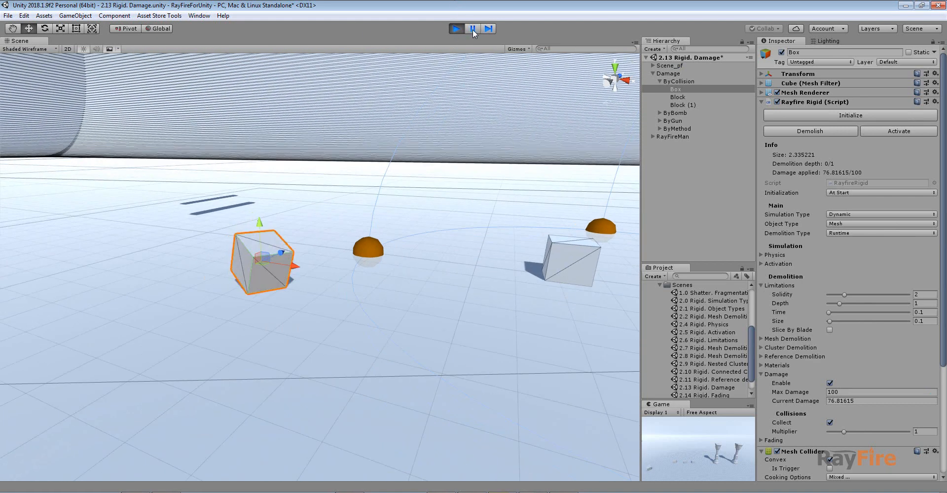
pyautogui.click(472, 28)
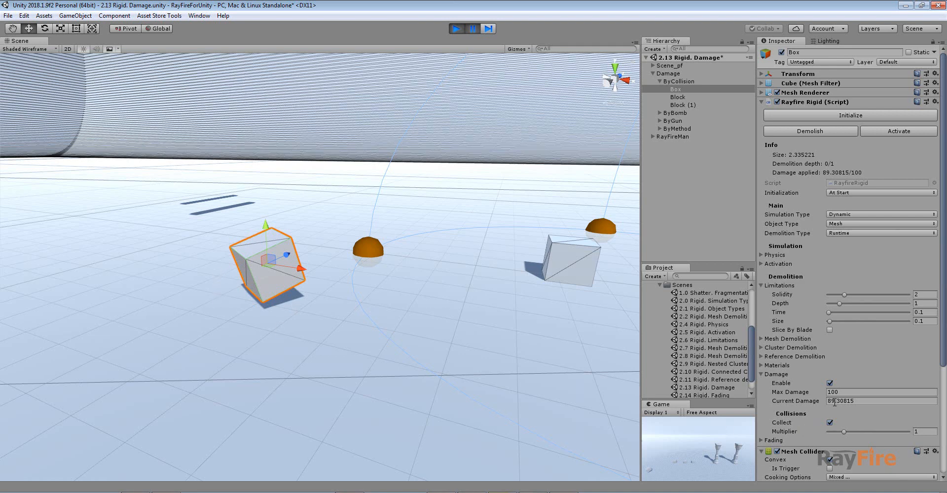
# Step: Resume the simulation until the Box breaks, inspect one of its fragments and exit play mode
pyautogui.scroll(-1, 276, 276)
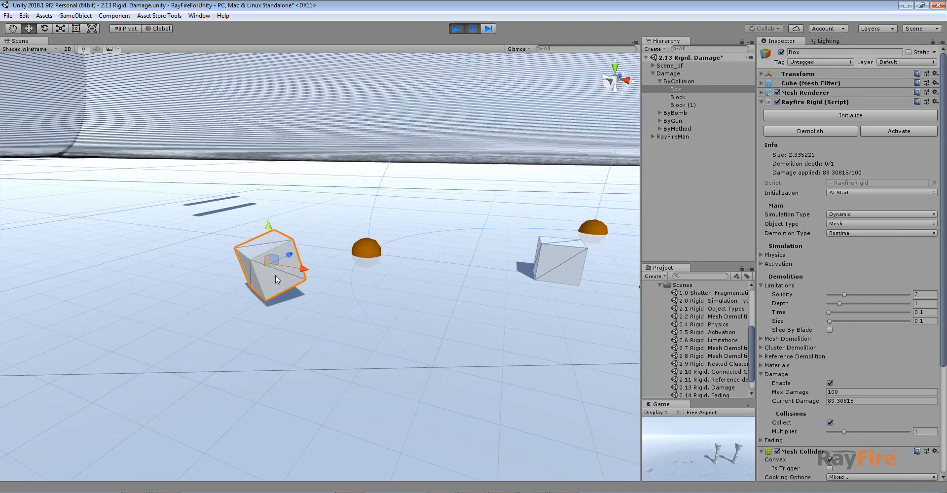
pyautogui.scroll(-2, 380, 114)
pyautogui.click(471, 27)
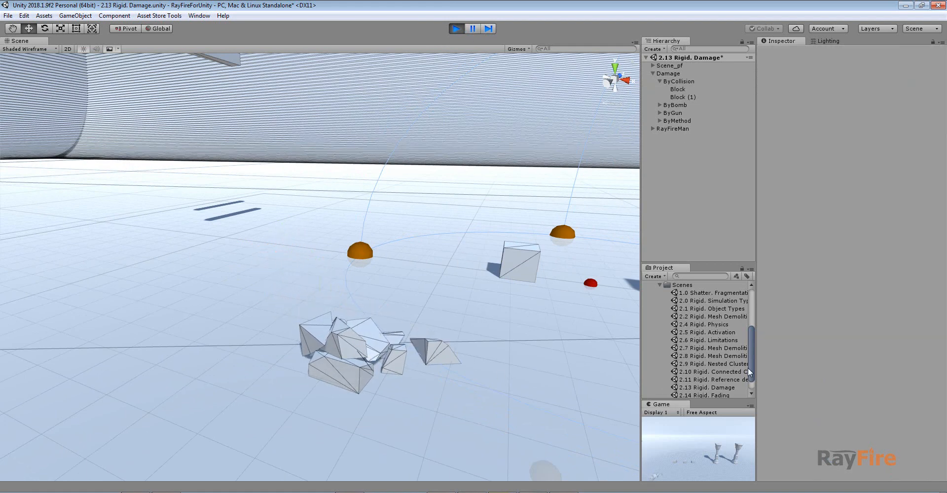
pyautogui.click(365, 348)
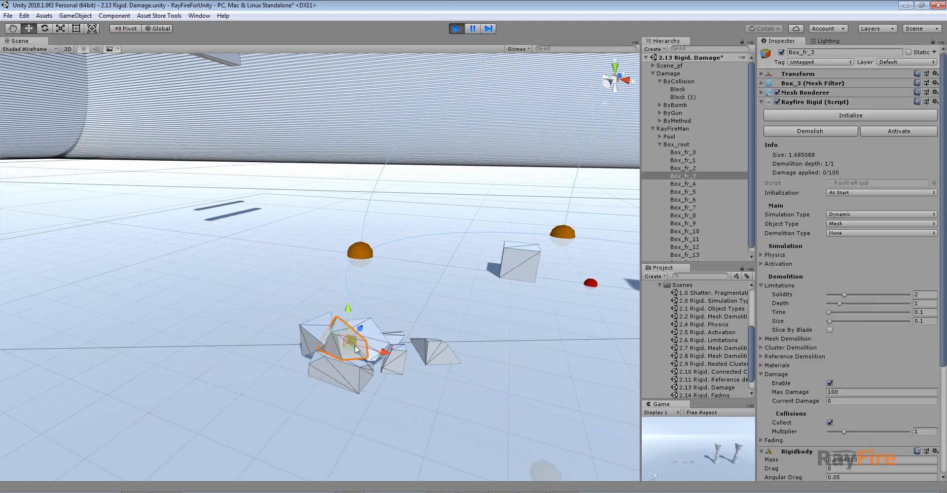
pyautogui.moveTo(299, 233); pyautogui.dragTo(397, 167, button='right')
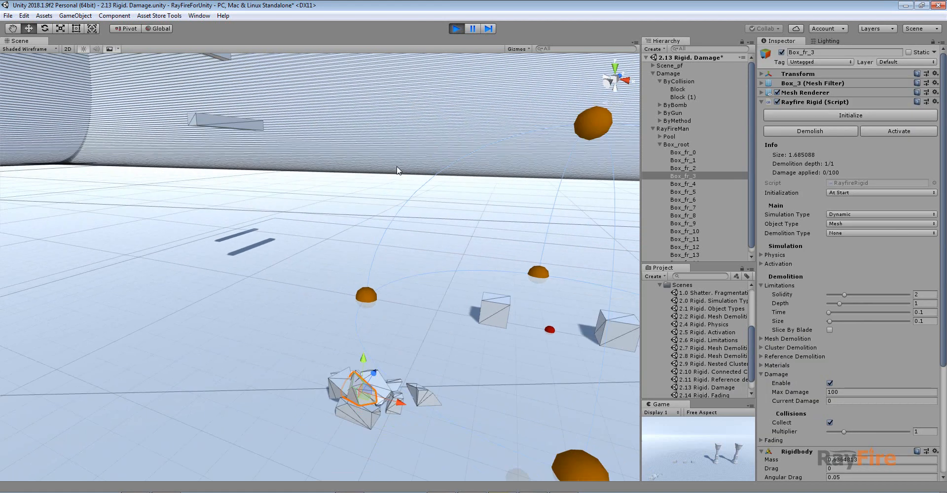
pyautogui.click(455, 29)
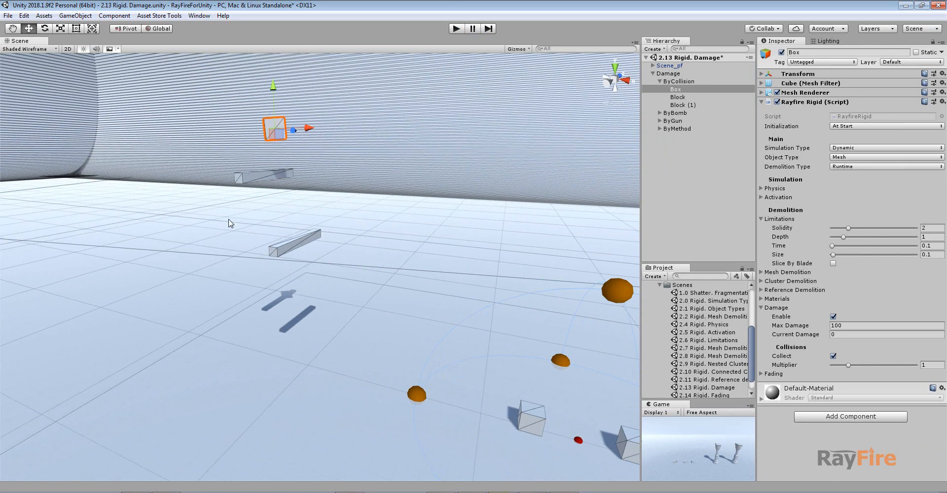
# Step: Set the Box's collision damage Multiplier to 3 and run the simulation again
pyautogui.moveTo(262, 157); pyautogui.dragTo(304, 219, button='middle')
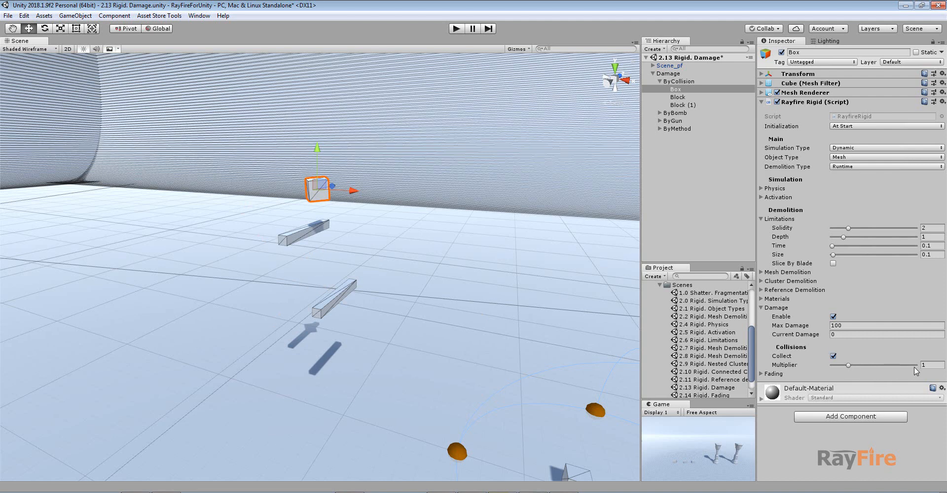
pyautogui.click(930, 365)
pyautogui.write('3')
pyautogui.click(454, 28)
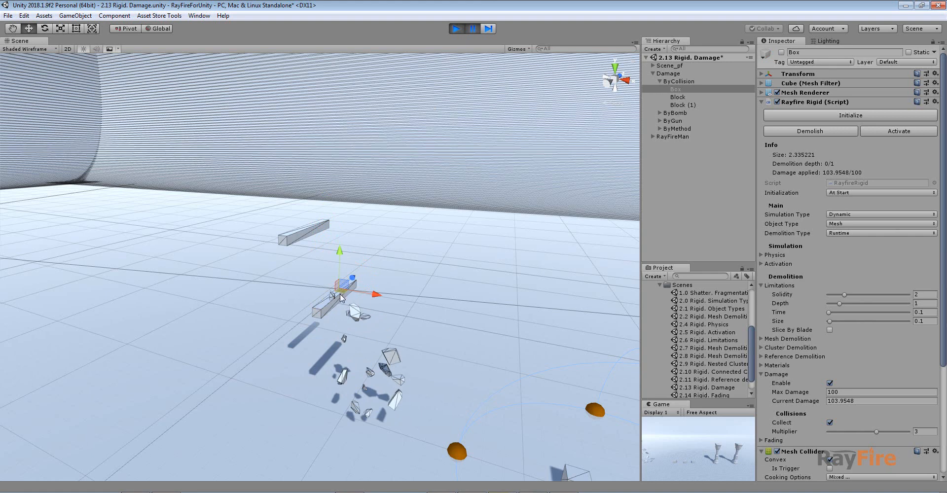
# Step: Compare the demolished Box's Current Damage with its Max Damage and stop the simulation
pyautogui.click(795, 399)
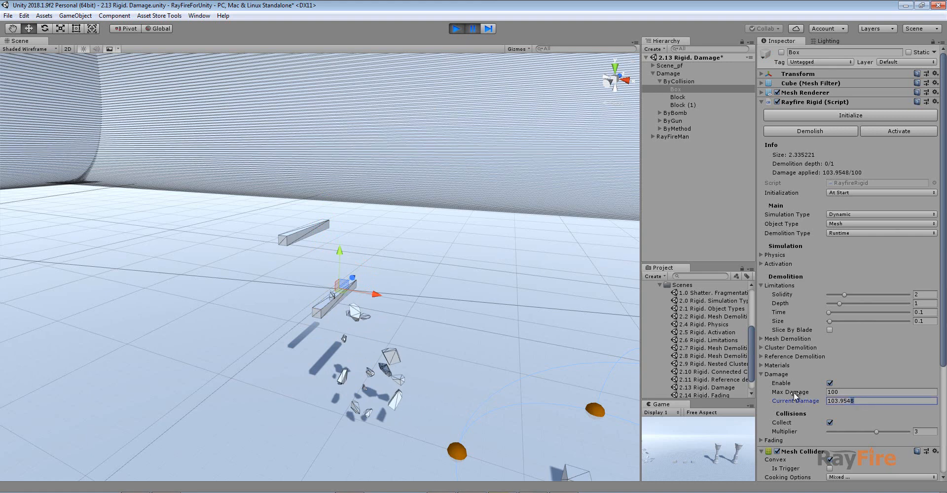
pyautogui.moveTo(794, 393); pyautogui.dragTo(835, 397)
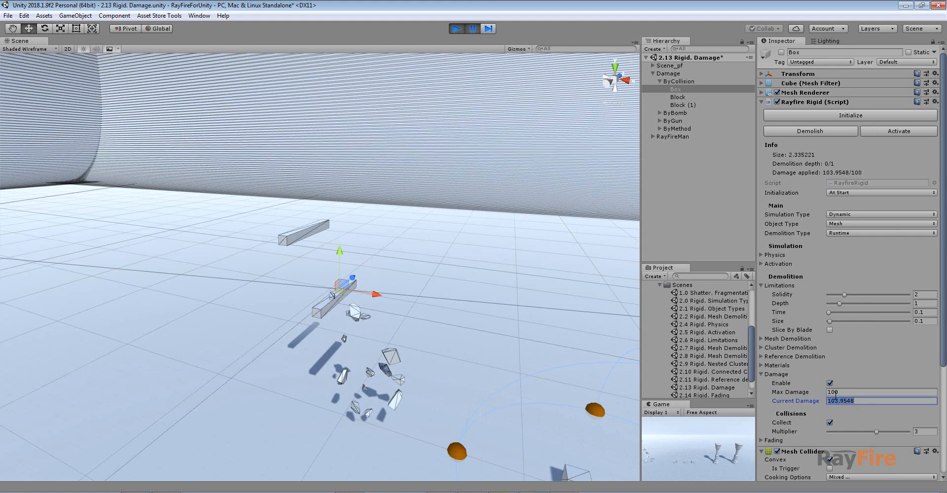
pyautogui.click(463, 26)
pyautogui.click(463, 28)
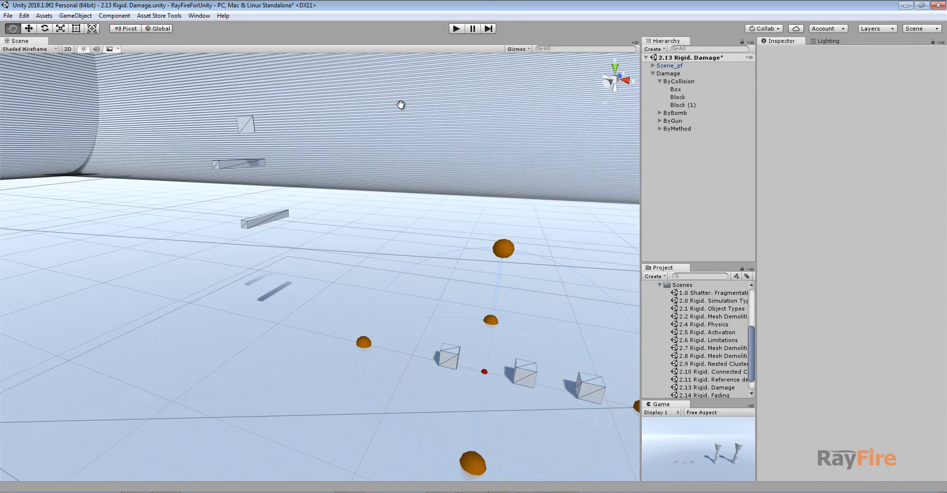
# Step: Select the red bomb between the ground boxes, frame it and check its Damage Value setting
pyautogui.click(481, 371)
pyautogui.press('f')
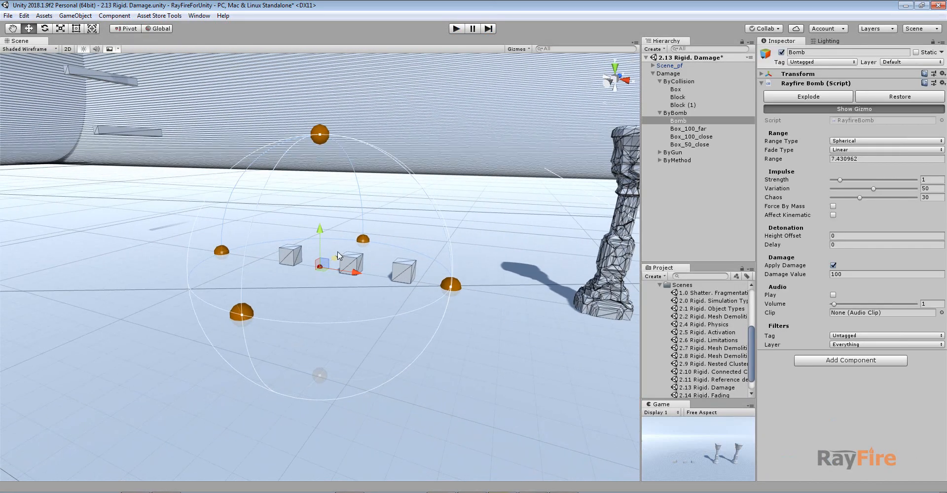
pyautogui.scroll(10, 336, 256)
pyautogui.keyDown('alt'); pyautogui.moveTo(328, 243); pyautogui.dragTo(340, 276); pyautogui.keyUp('alt')
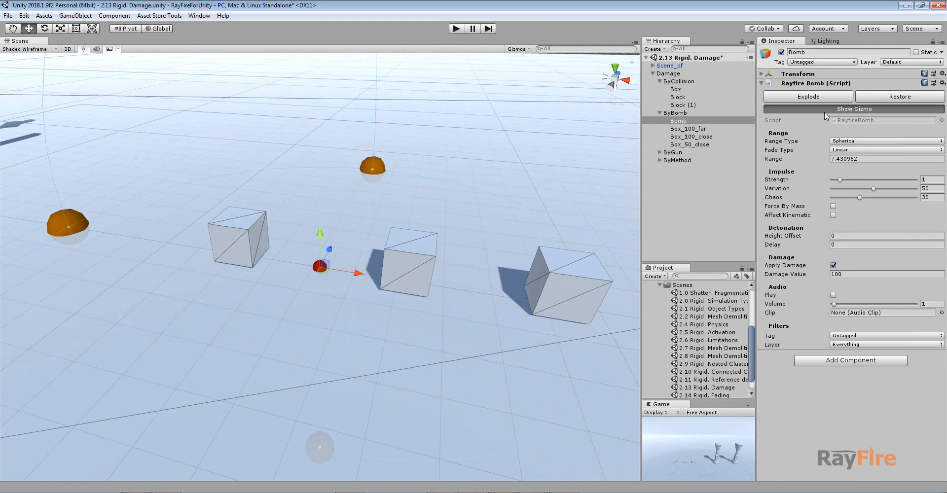
pyautogui.scroll(-2, 280, 239)
pyautogui.moveTo(280, 239); pyautogui.dragTo(323, 270, button='middle')
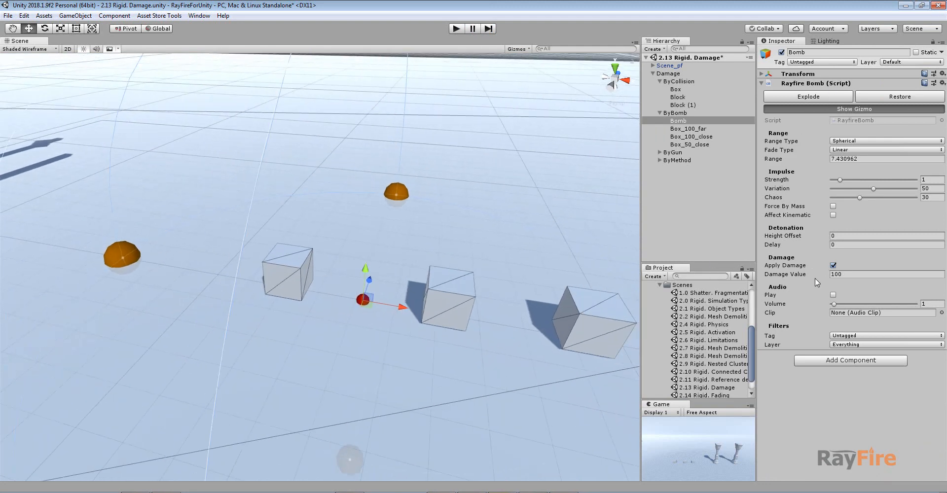
pyautogui.click(842, 275)
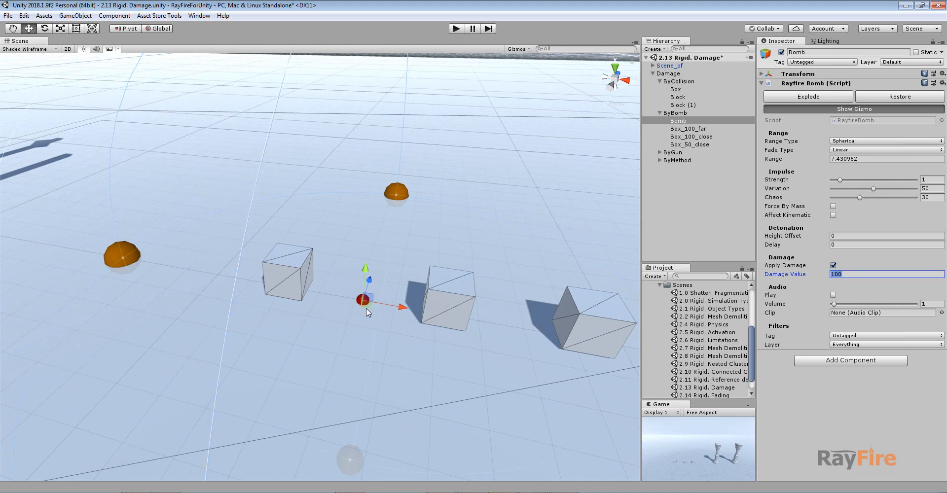
# Step: Inspect the Max Damage setting of Box_50_close, Box_100_close and Box_100_far around the bomb
pyautogui.scroll(-5, 414, 284)
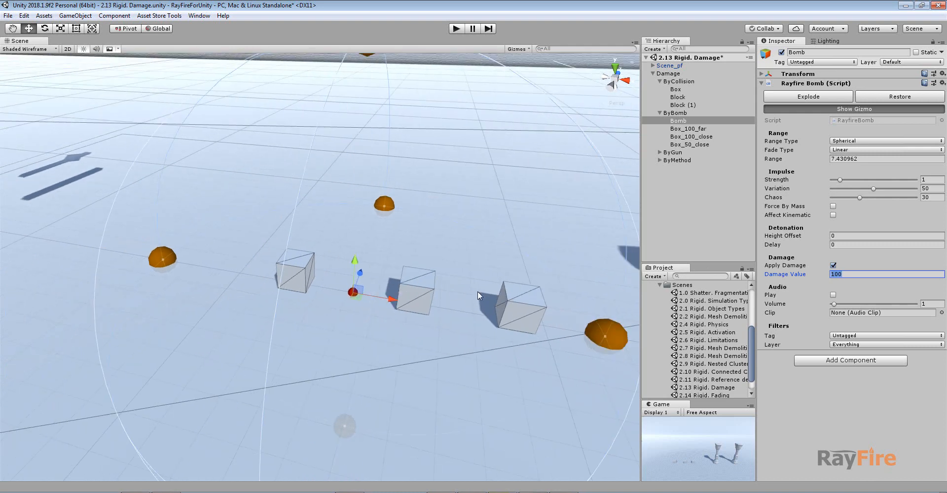
pyautogui.click(301, 268)
pyautogui.keyDown('alt'); pyautogui.moveTo(324, 299); pyautogui.dragTo(354, 260); pyautogui.keyUp('alt')
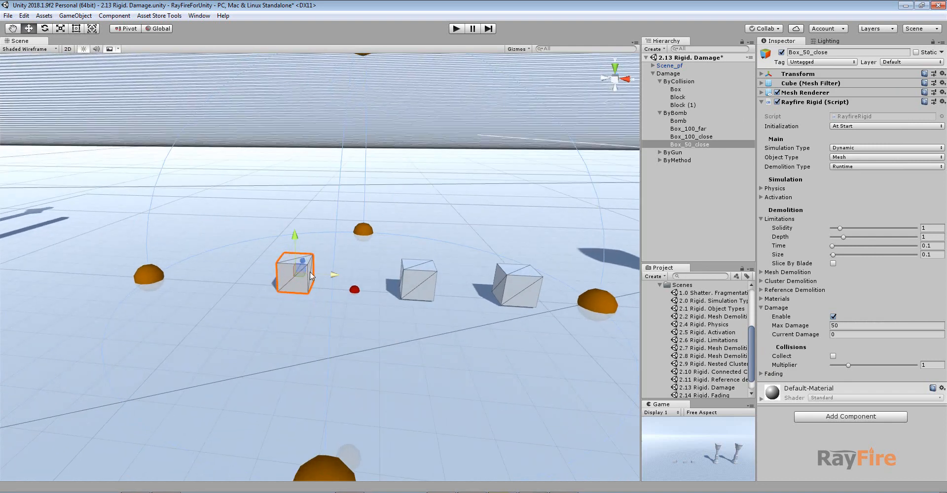
pyautogui.click(847, 326)
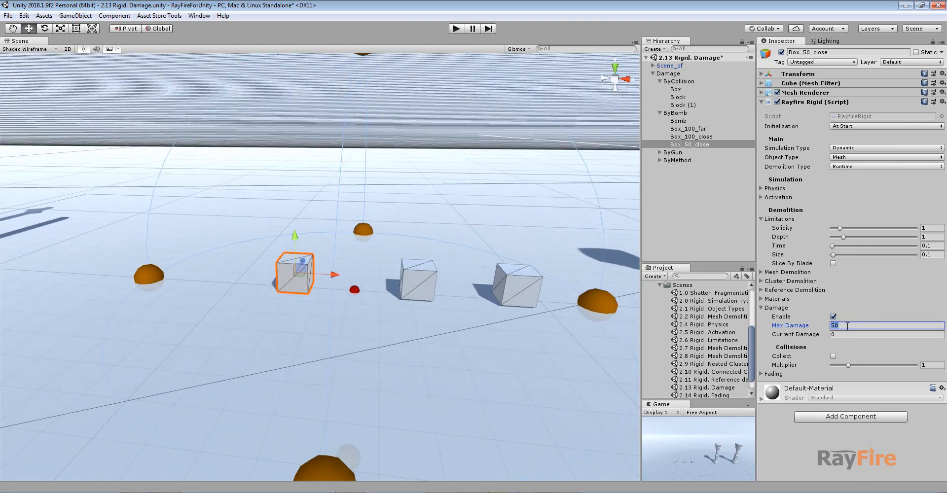
pyautogui.click(421, 282)
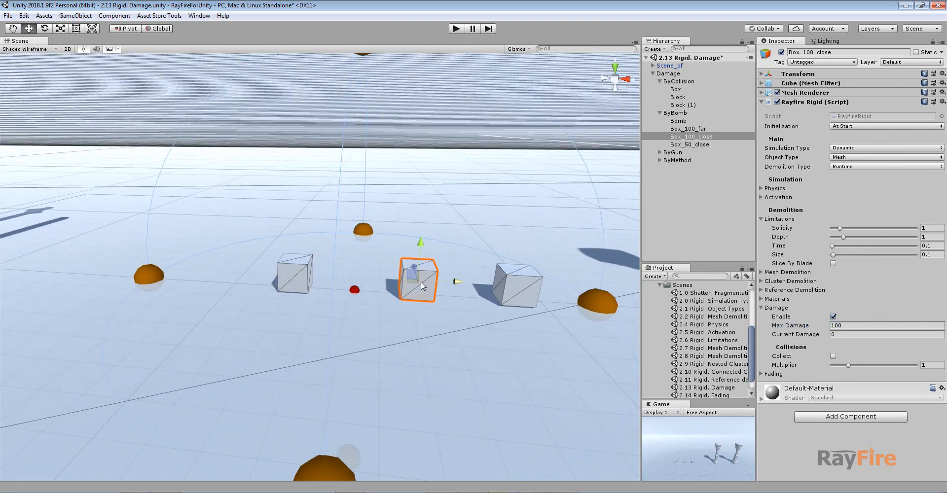
pyautogui.click(796, 328)
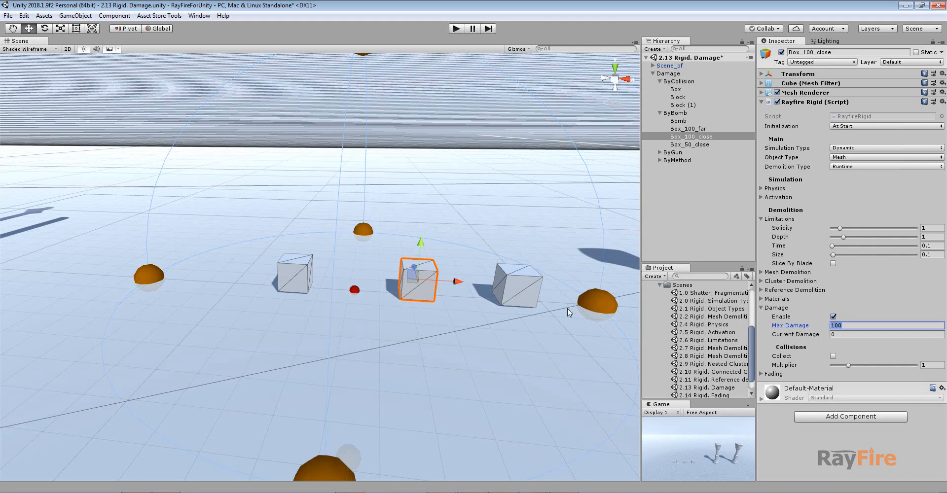
pyautogui.click(513, 280)
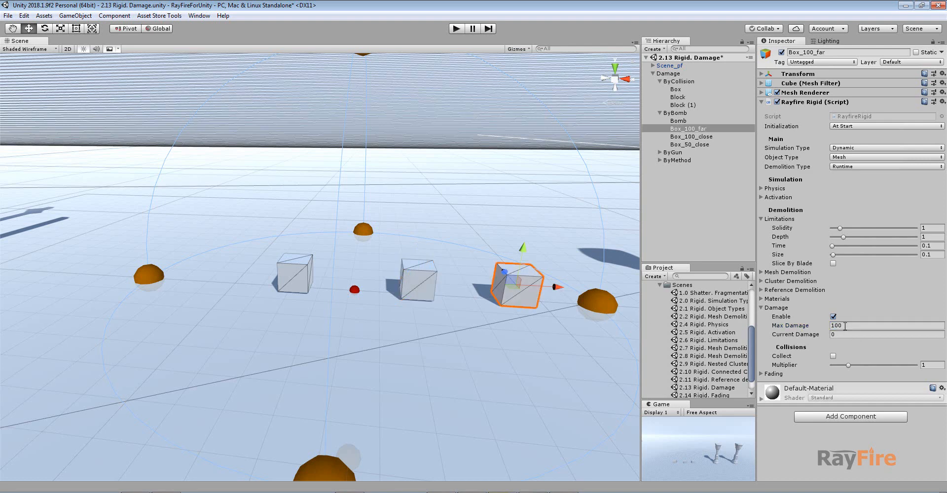
pyautogui.click(864, 326)
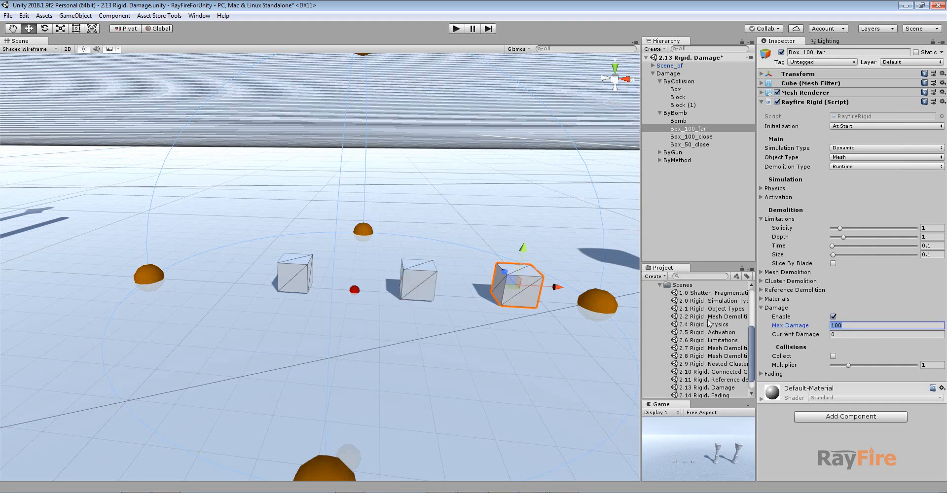
# Step: Run the simulation and explode the bomb to apply damage to the surrounding boxes
pyautogui.keyDown('alt'); pyautogui.moveTo(471, 246); pyautogui.dragTo(468, 217); pyautogui.keyUp('alt')
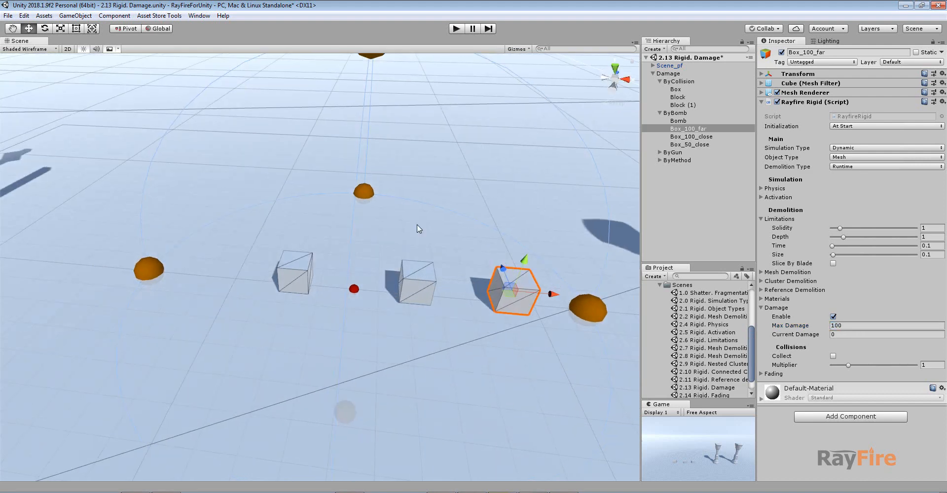
pyautogui.click(456, 28)
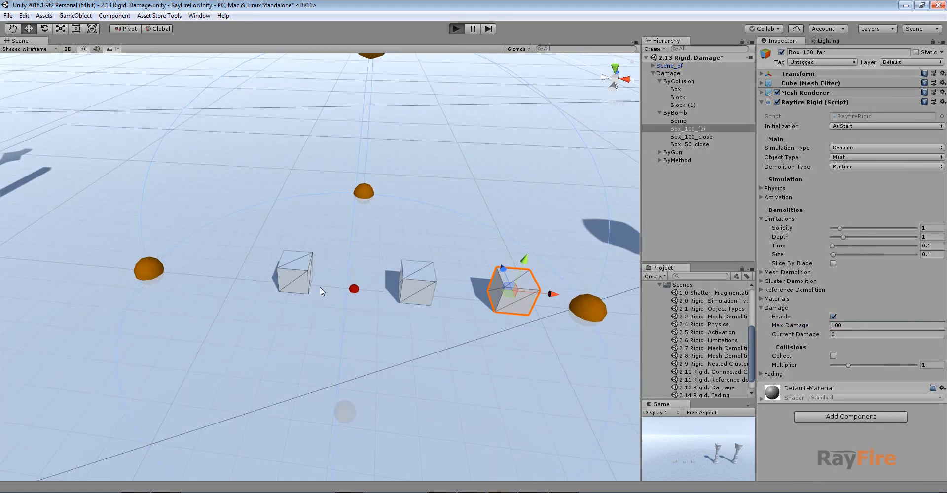
pyautogui.click(353, 289)
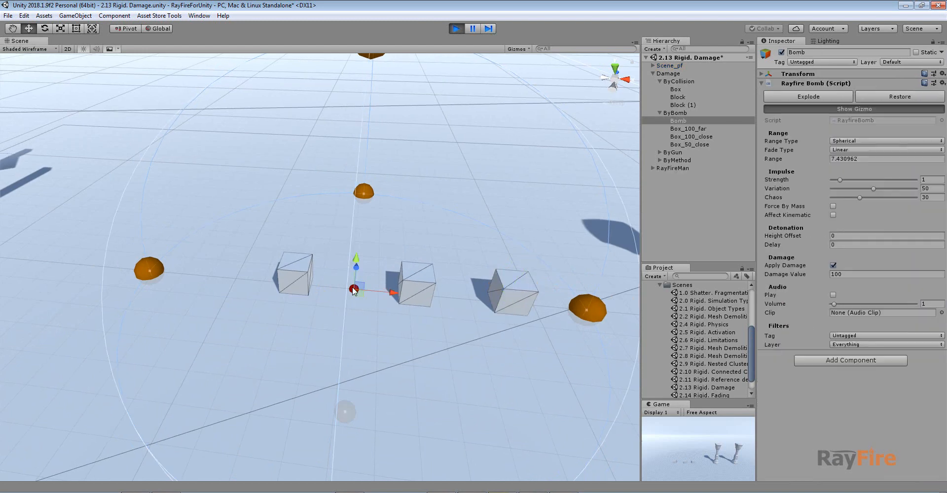
pyautogui.click(826, 98)
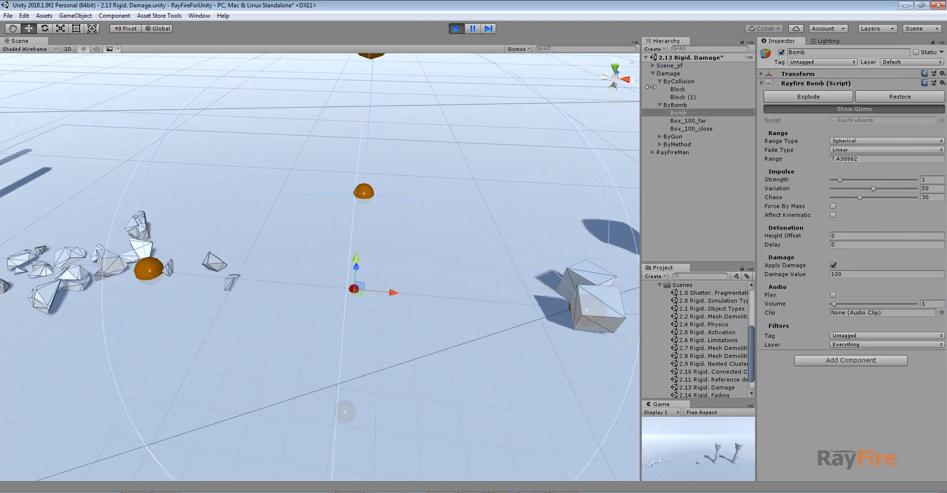
# Step: Stop the simulation and deactivate the ByCollision group
pyautogui.click(458, 28)
pyautogui.click(678, 82)
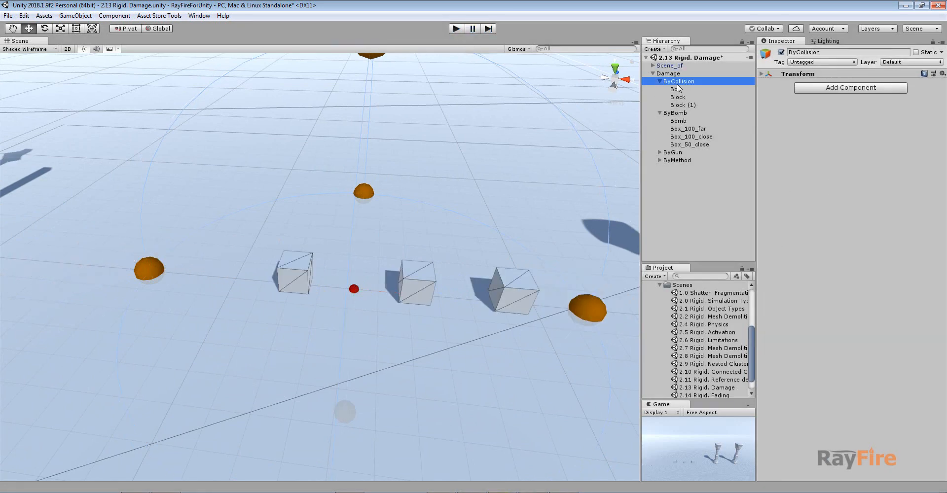
pyautogui.click(782, 52)
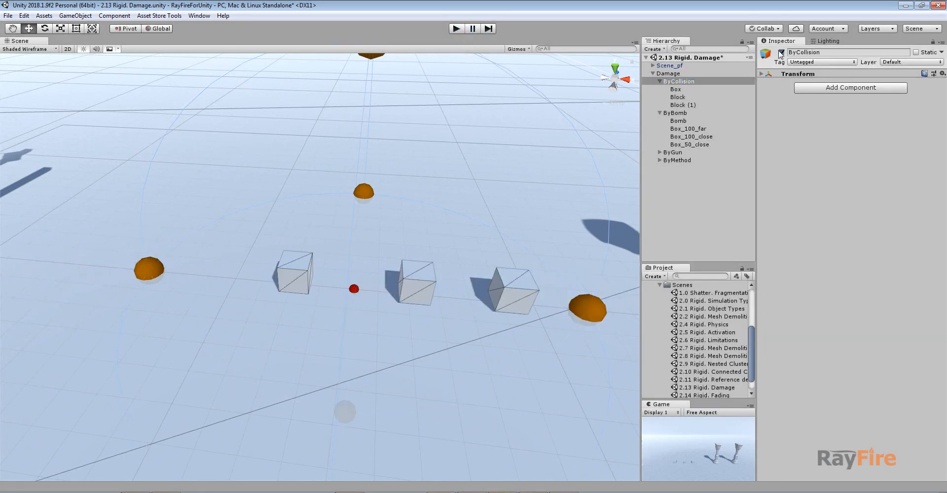
# Step: Restart the simulation without the collision objects and explode the bomb between the boxes
pyautogui.click(455, 28)
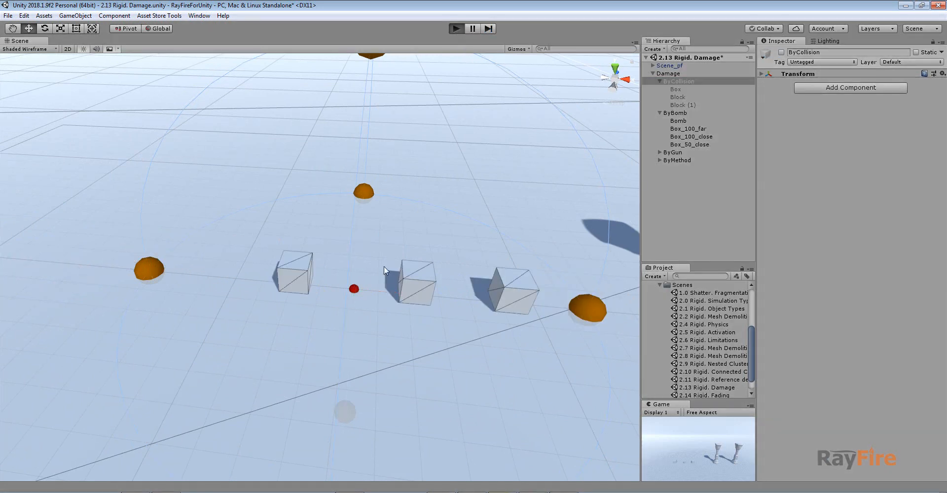
pyautogui.click(354, 290)
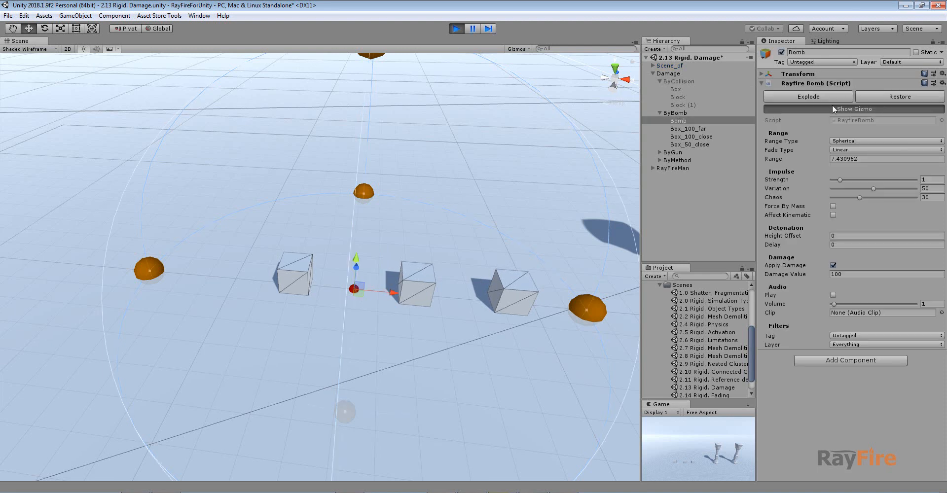
pyautogui.click(814, 98)
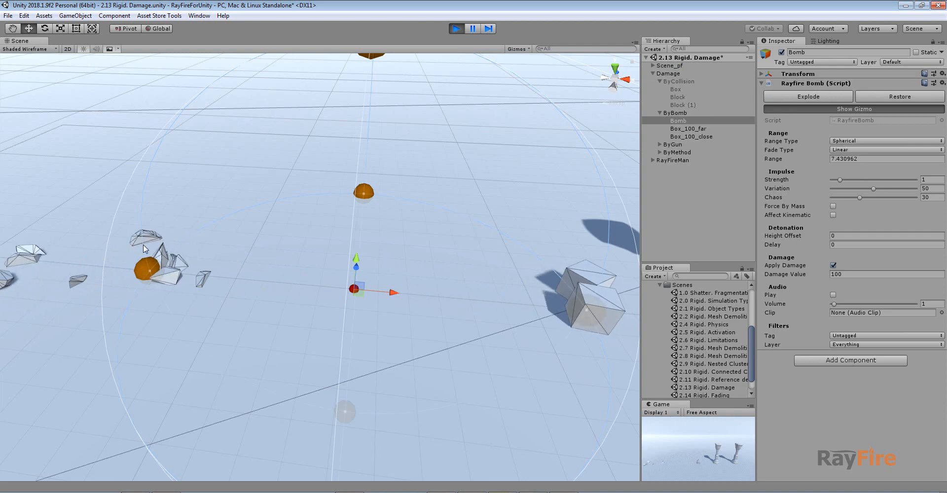
# Step: Compare Current Damage with Max Damage on Box_100_close and Box_100_far after the explosion
pyautogui.scroll(-5, 243, 300)
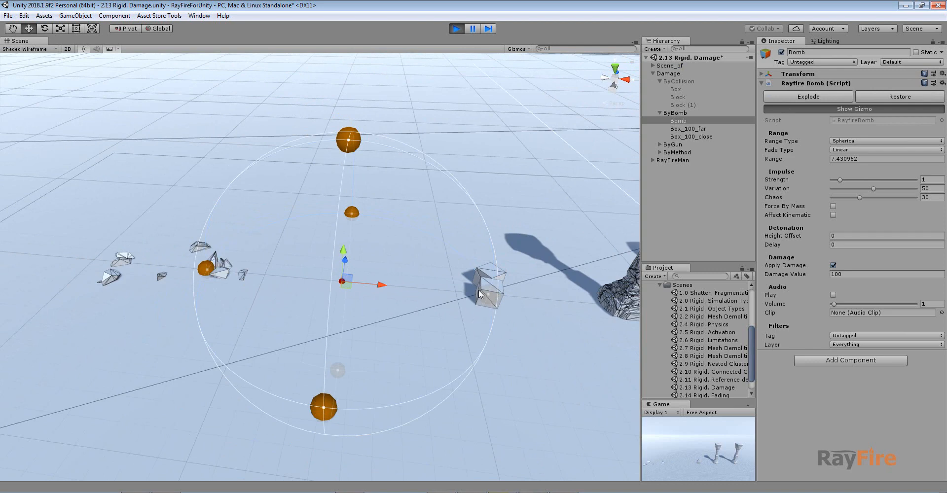
pyautogui.click(479, 289)
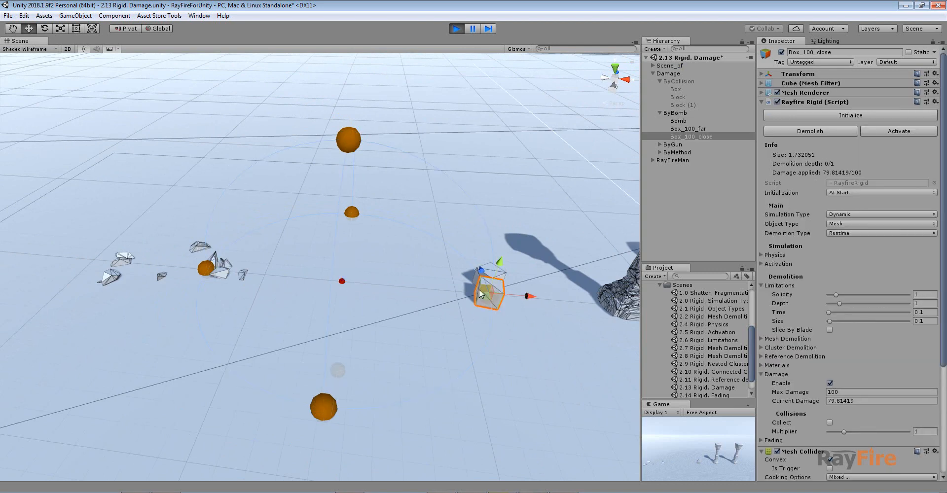
pyautogui.click(900, 401)
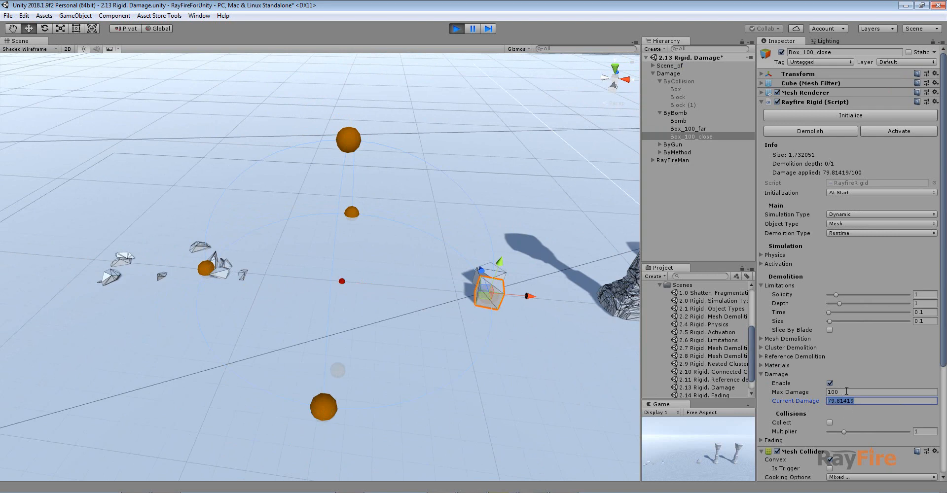
pyautogui.scroll(7, 472, 266)
pyautogui.moveTo(522, 274); pyautogui.dragTo(494, 266, button='middle')
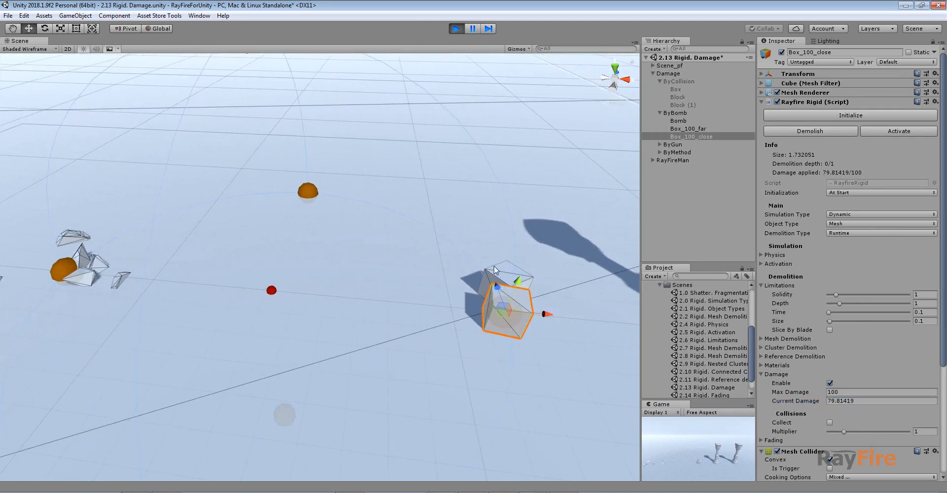
pyautogui.click(497, 271)
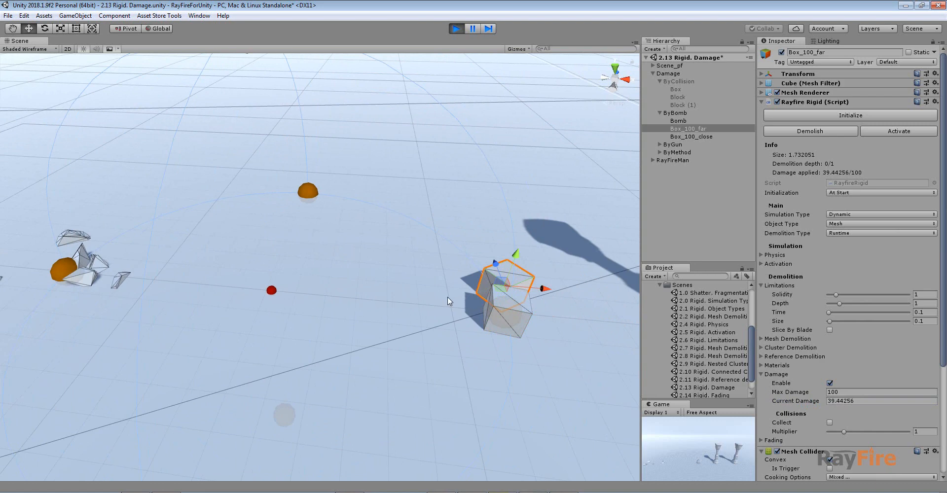
pyautogui.click(520, 327)
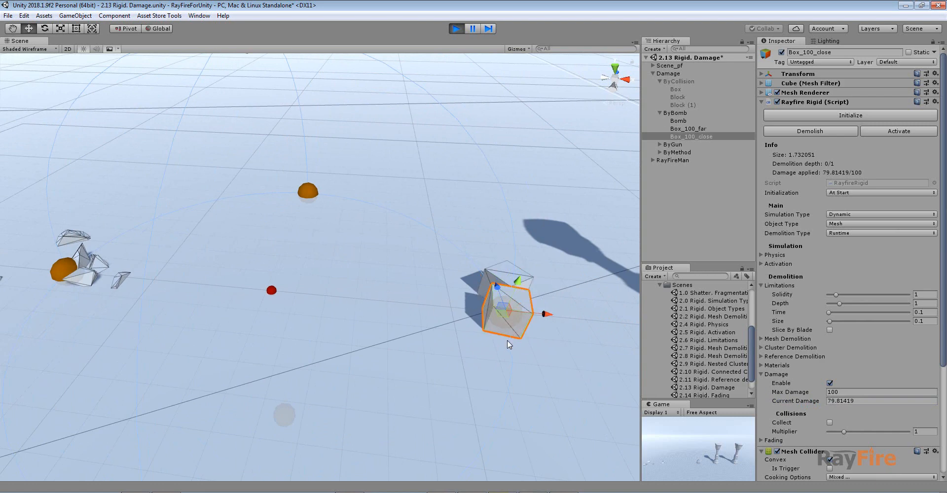
# Step: Move the bomb closer to Box_100_close and Box_100_far and explode it again
pyautogui.click(271, 291)
pyautogui.moveTo(277, 295); pyautogui.dragTo(383, 323)
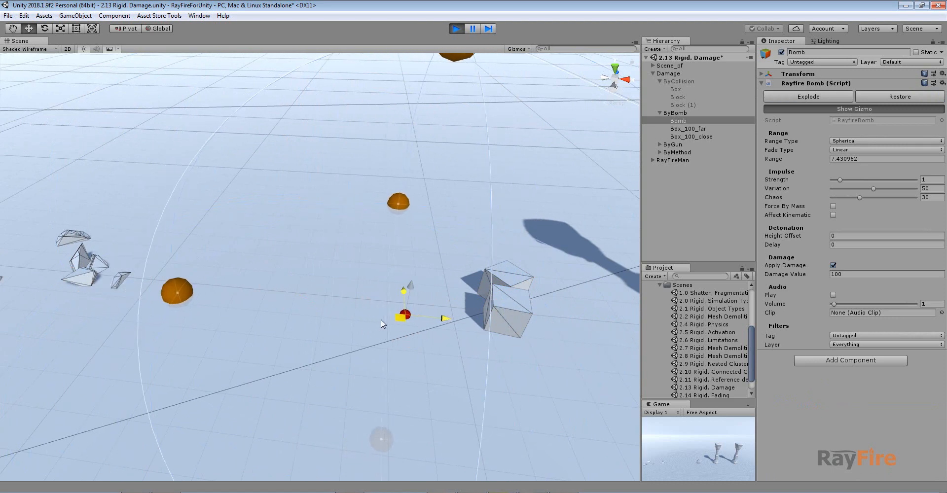
pyautogui.click(808, 96)
pyautogui.scroll(-3, 491, 318)
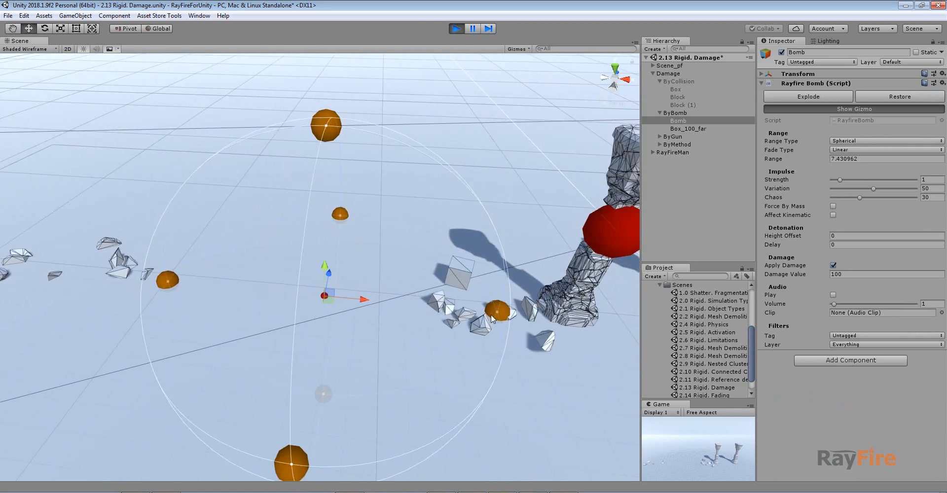
# Step: Check the Current Damage of a Box_100_close fragment and of Box_100_far
pyautogui.click(478, 326)
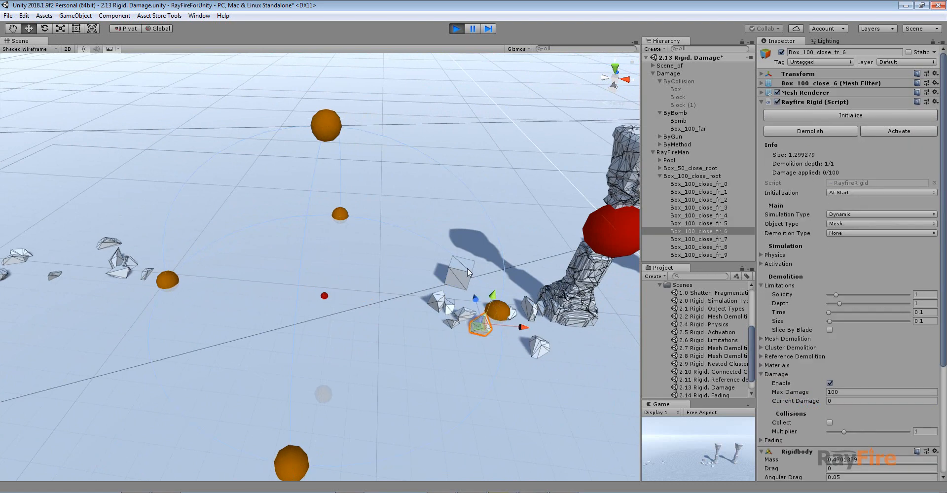
pyautogui.click(467, 268)
pyautogui.click(862, 401)
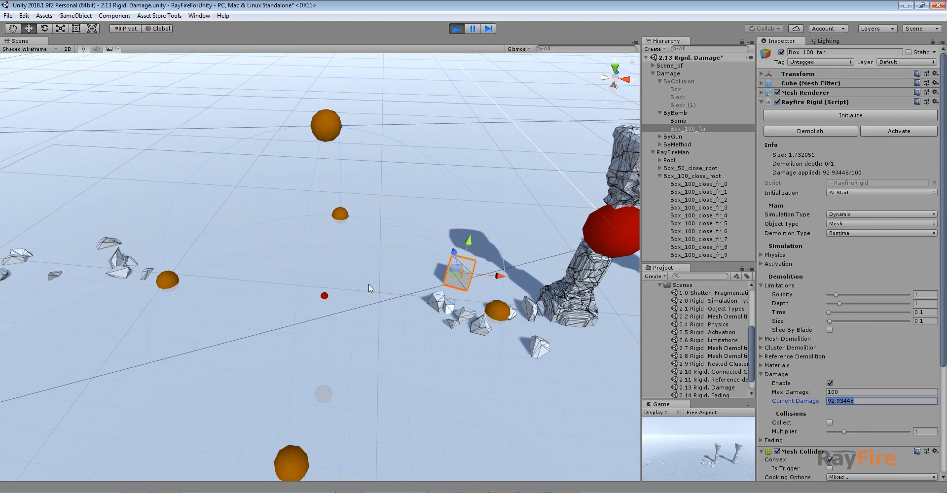
# Step: Shift the bomb slightly closer to Box_100_far, explode it once more and end the simulation
pyautogui.click(323, 296)
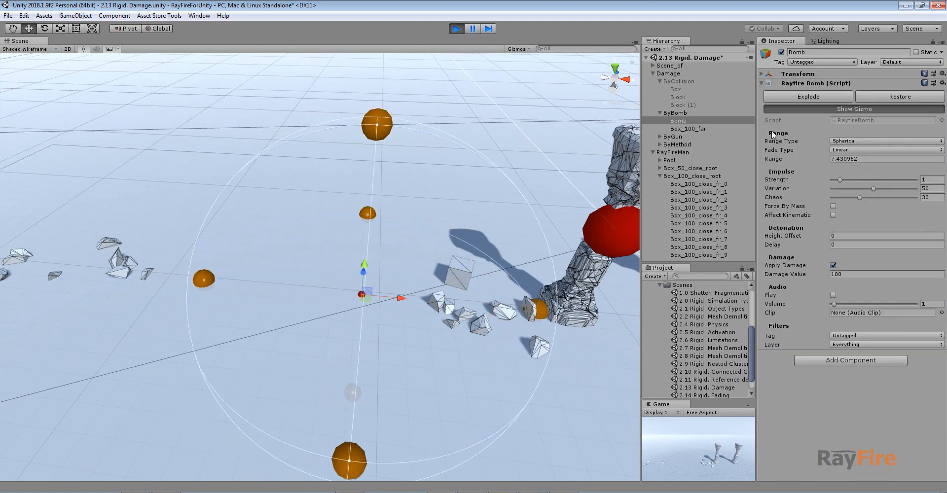
pyautogui.click(789, 96)
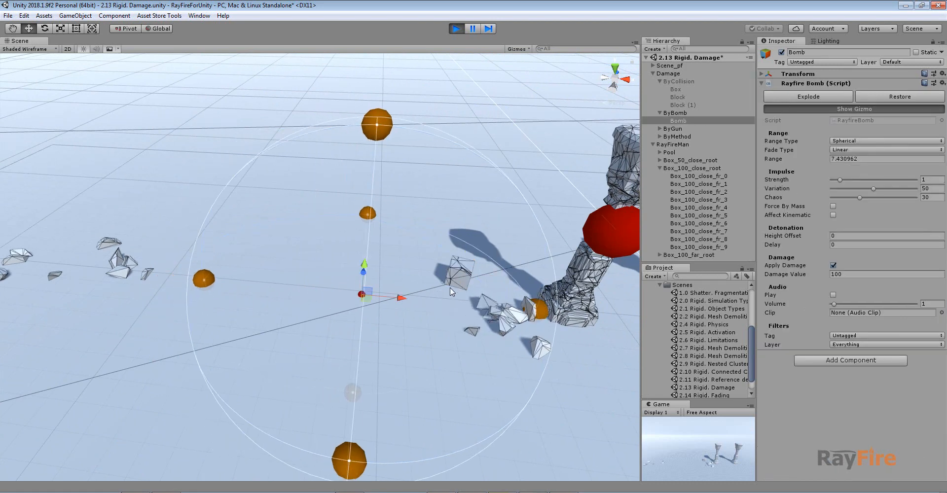
pyautogui.click(457, 29)
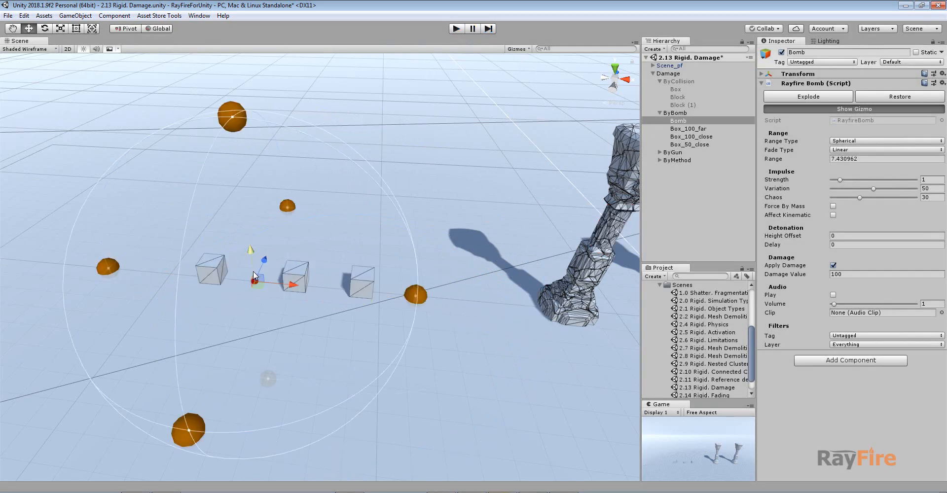
# Step: Review the damage settings of the bomb and Box_100_close, and deactivate the ByBomb group
pyautogui.click(863, 275)
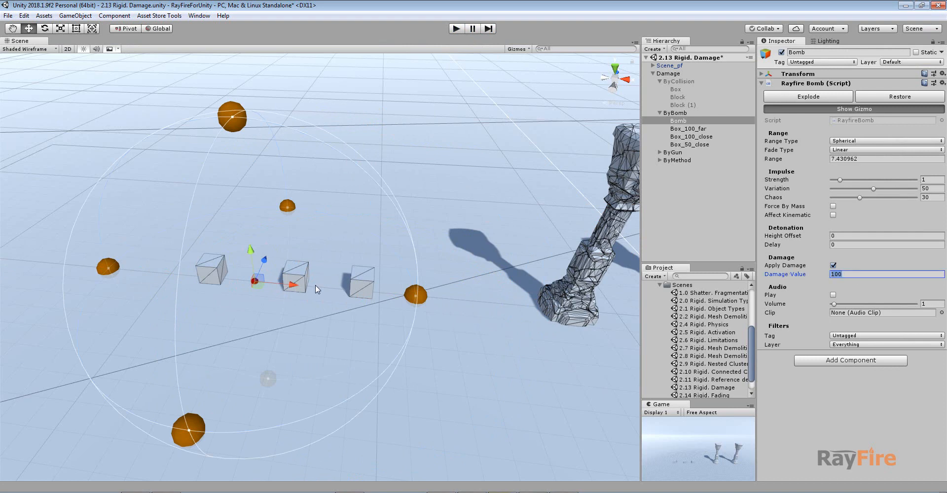
pyautogui.click(301, 276)
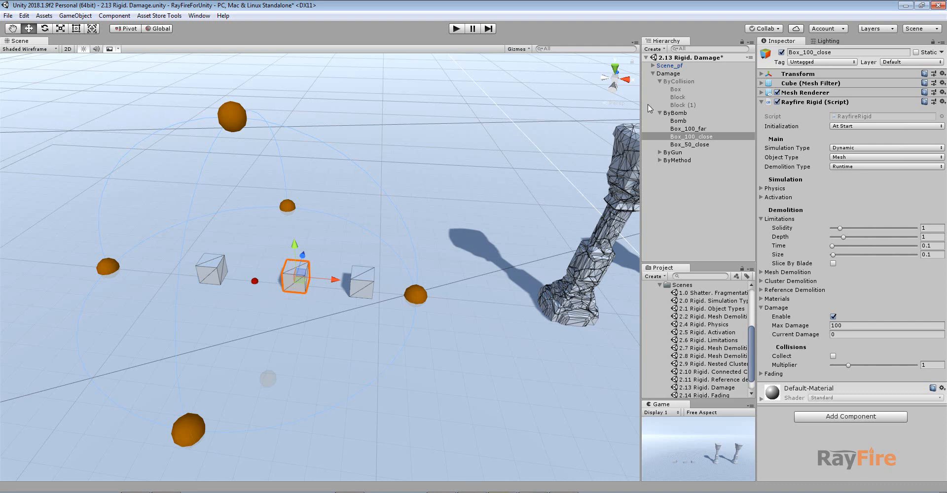
pyautogui.click(675, 113)
pyautogui.click(782, 52)
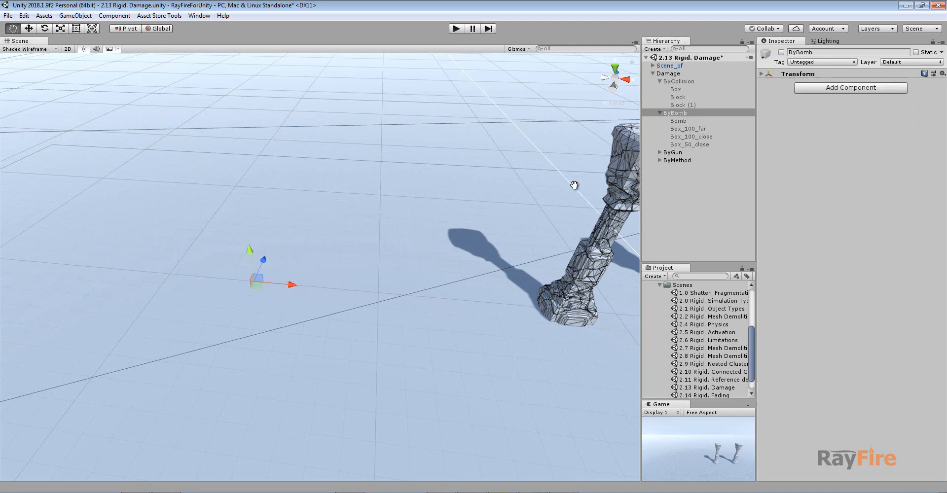
# Step: Select the Gun near the columns, frame it and inspect its Damage setting
pyautogui.moveTo(574, 185); pyautogui.dragTo(469, 180, button='middle')
pyautogui.click(538, 335)
pyautogui.press('f')
pyautogui.keyDown('alt'); pyautogui.moveTo(505, 317); pyautogui.dragTo(521, 264); pyautogui.keyUp('alt')
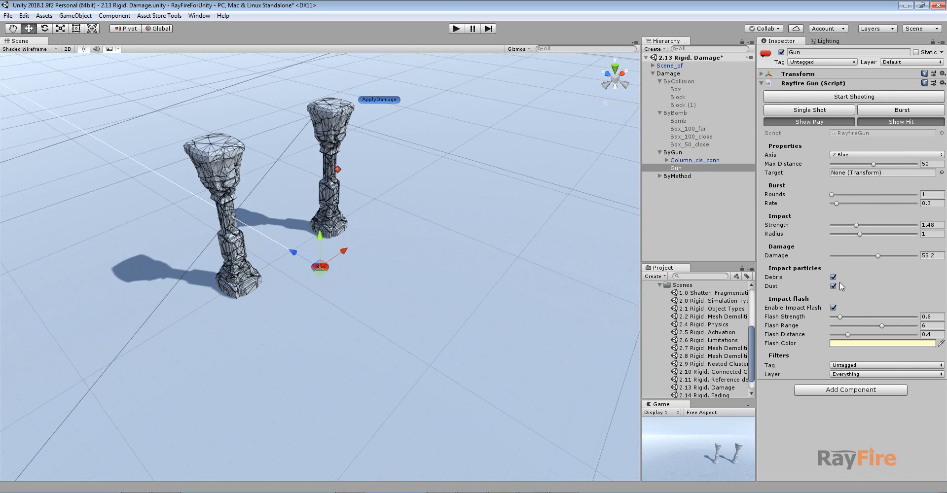
pyautogui.moveTo(878, 256); pyautogui.dragTo(880, 255)
pyautogui.click(935, 259)
pyautogui.click(939, 257)
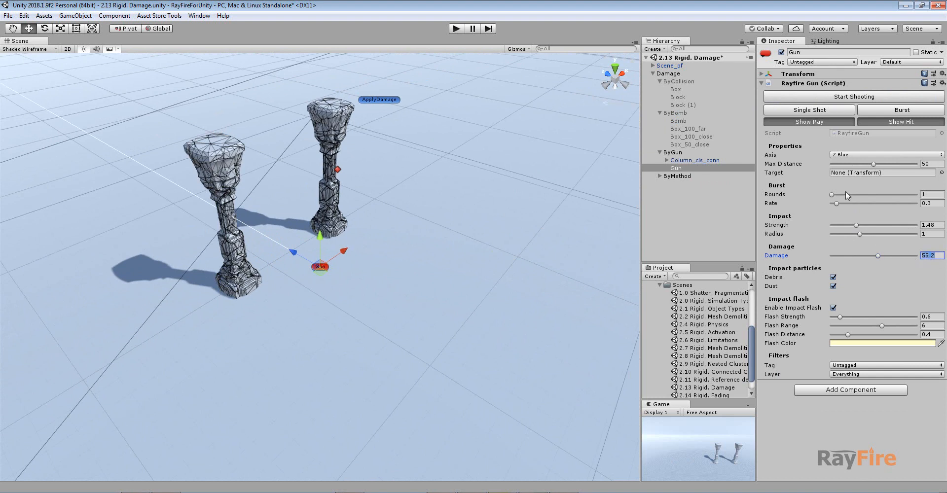
# Step: Set the Gun's impact Strength to 1.74
pyautogui.click(221, 181)
pyautogui.hotkey('ctrl', 'z')
pyautogui.moveTo(857, 227); pyautogui.dragTo(861, 230)
pyautogui.click(927, 235)
# Step: Select and frame Column_cls_conn, and disable its Damage option
pyautogui.click(215, 156)
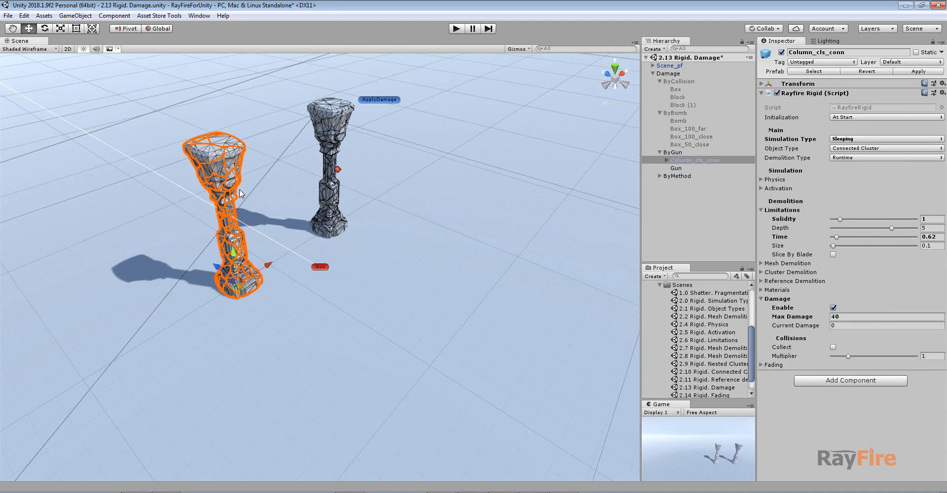
pyautogui.press('f')
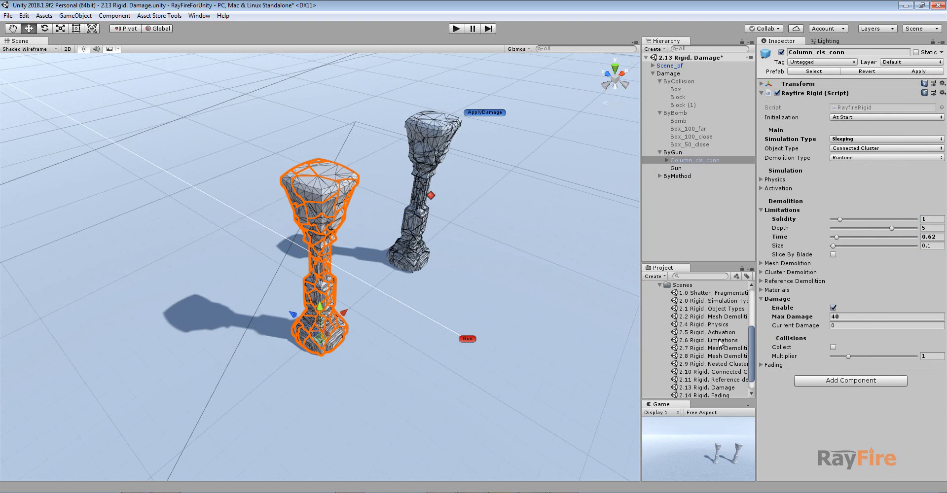
pyautogui.click(833, 309)
# Step: Compare the column's Max Damage with the Gun's Damage value
pyautogui.click(844, 317)
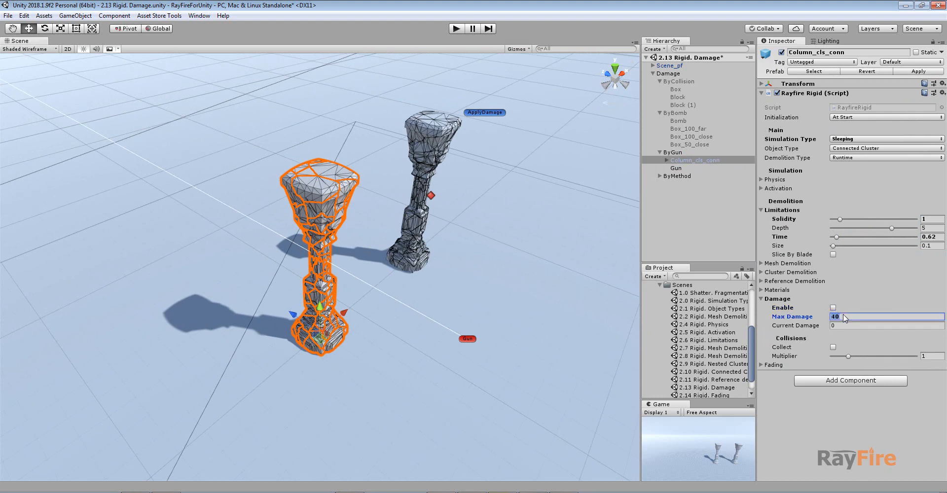
pyautogui.click(467, 338)
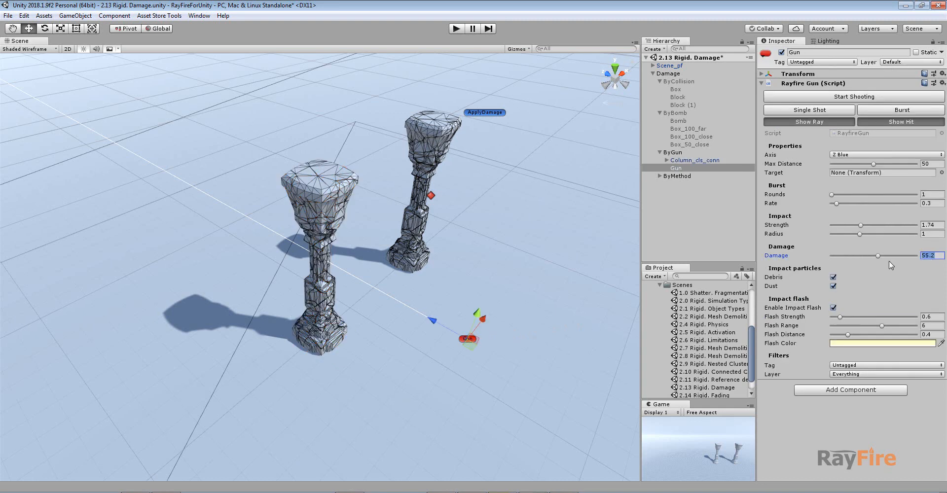
pyautogui.click(321, 222)
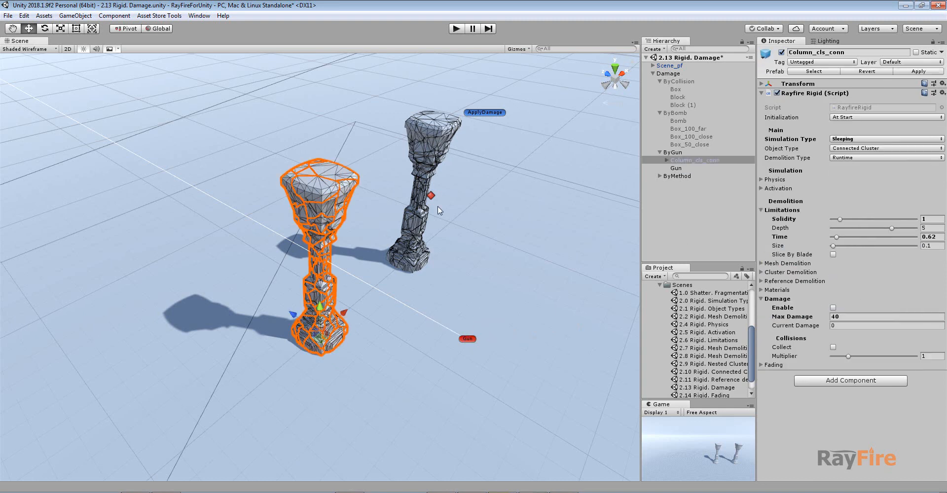
# Step: Run and stop a simulation with the column's Damage disabled, and re-enable Damage with the Time limit at 0.05
pyautogui.click(456, 28)
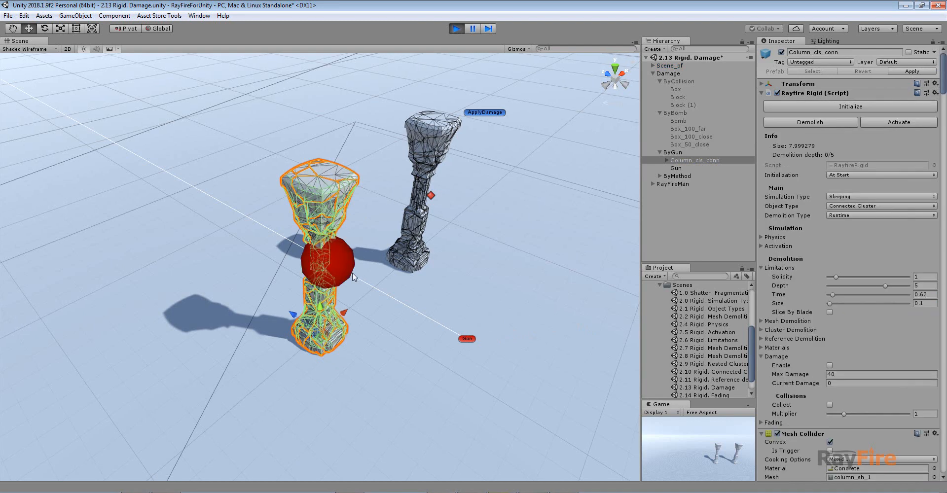
pyautogui.hotkey('ctrl', 'p')
pyautogui.click(833, 308)
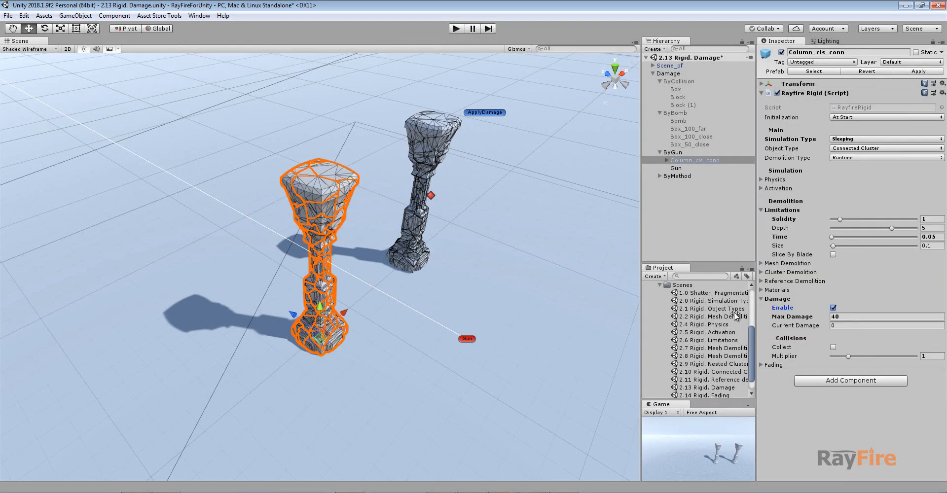
# Step: Select the Gun, run the simulation and fire a single shot at the column
pyautogui.click(468, 338)
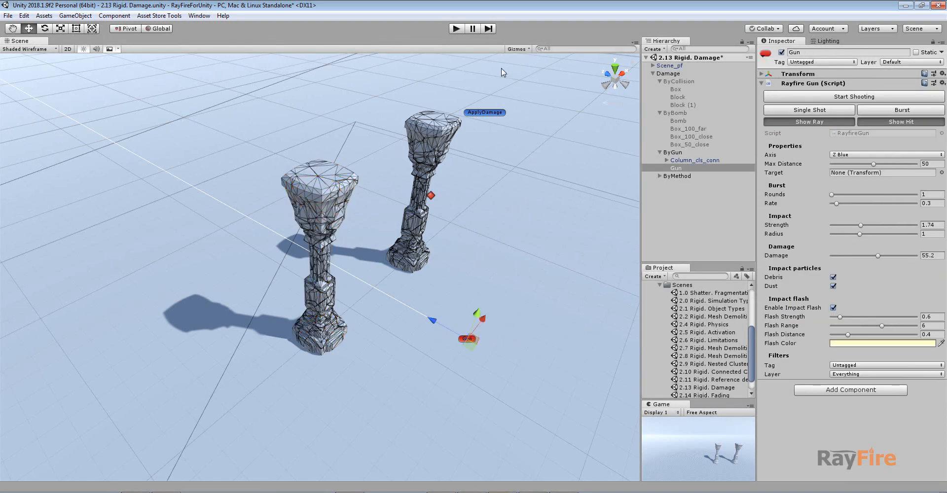
pyautogui.click(455, 28)
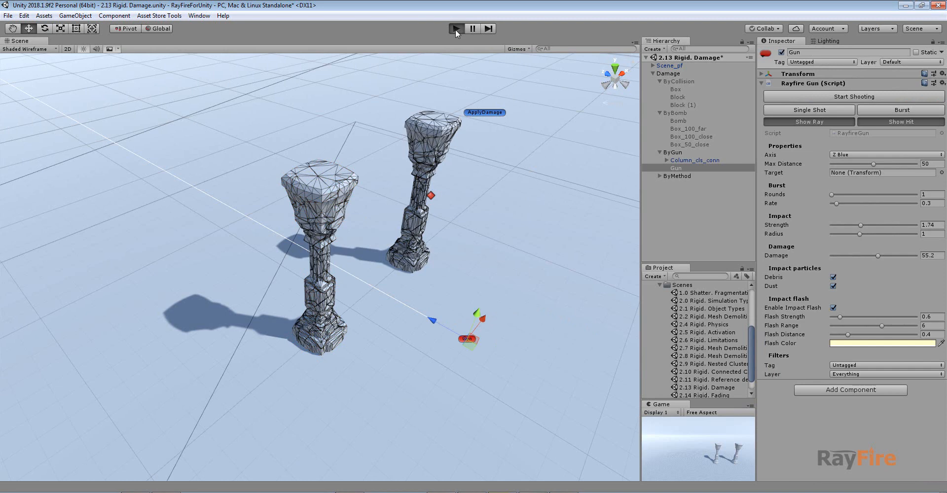
pyautogui.click(825, 112)
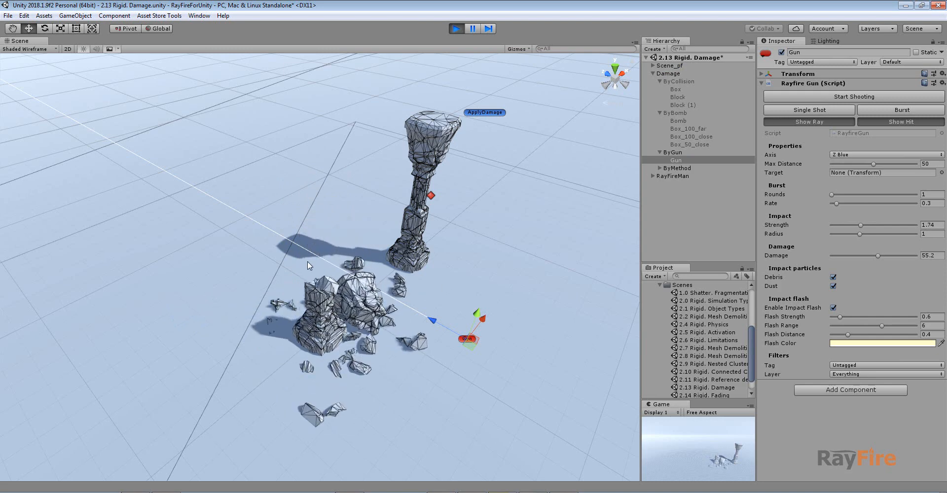
# Step: Lower the Gun to aim at the broken column's standing base, hide the hit marker and fire a single shot
pyautogui.keyDown('alt'); pyautogui.moveTo(434, 291); pyautogui.dragTo(359, 222); pyautogui.keyUp('alt')
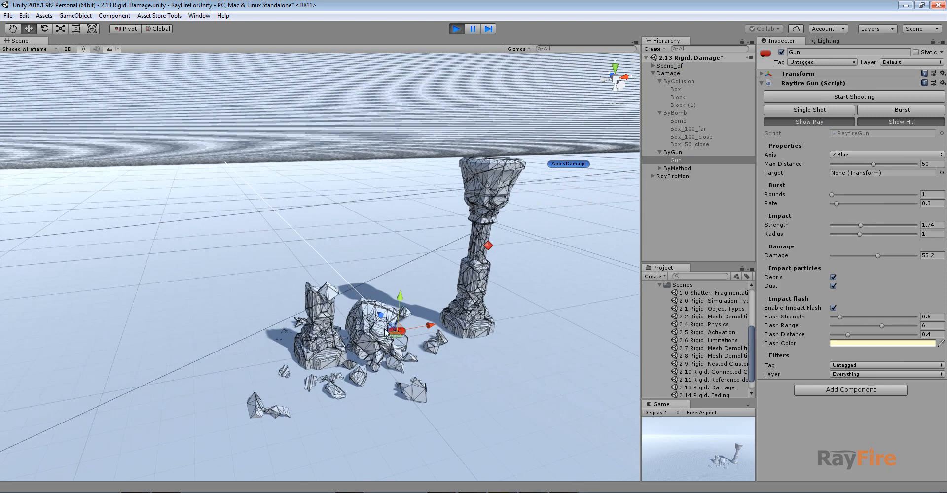
pyautogui.moveTo(389, 329); pyautogui.dragTo(375, 388)
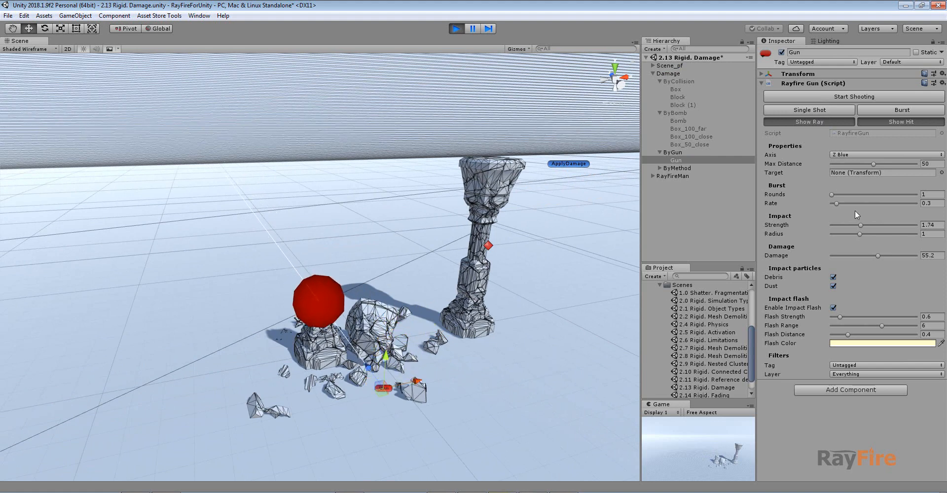
pyautogui.click(904, 123)
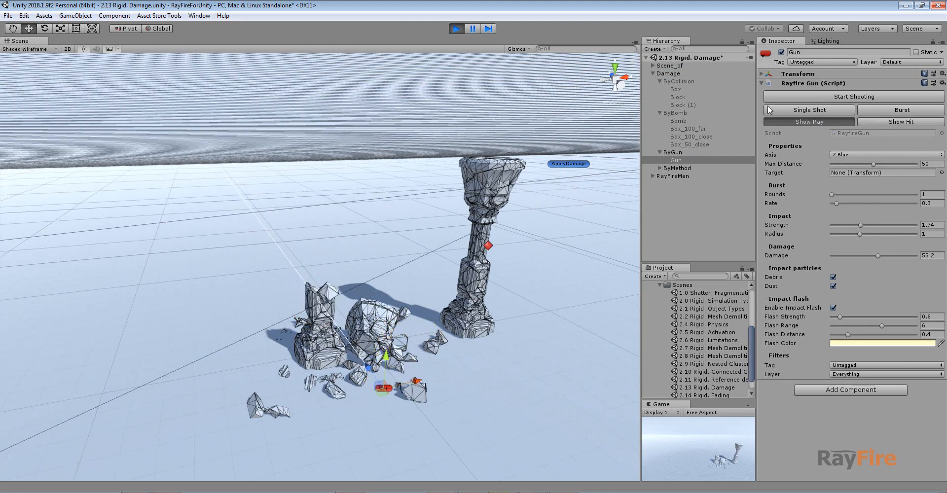
pyautogui.click(789, 109)
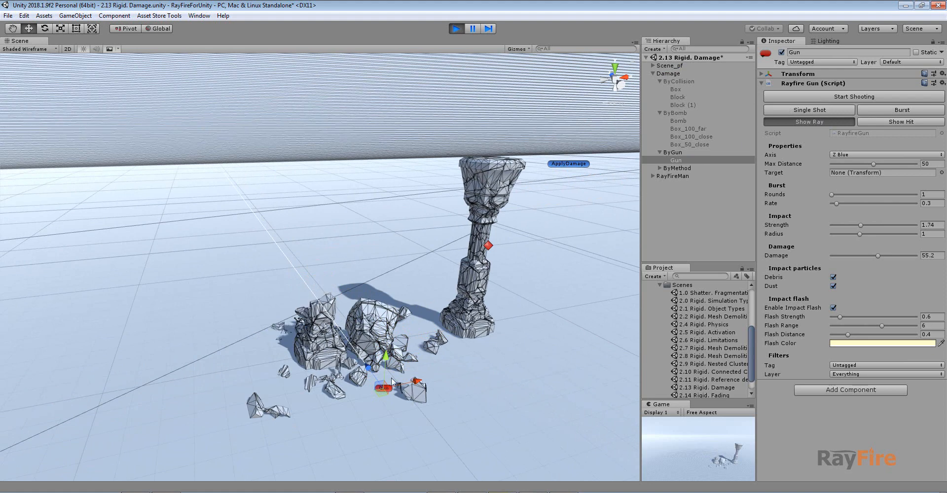
# Step: Move the Gun along X toward the fallen column chunk, and lift that chunk slightly off the ground
pyautogui.moveTo(383, 396); pyautogui.dragTo(452, 386)
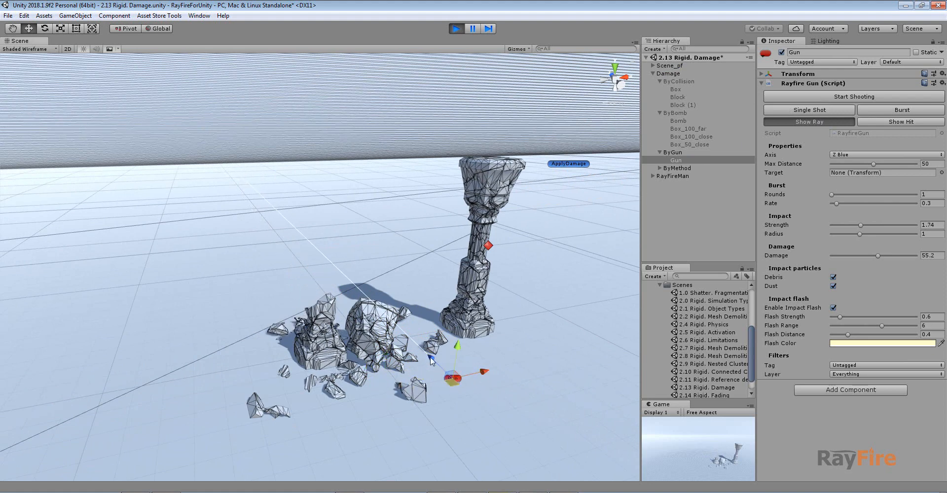
pyautogui.click(383, 322)
pyautogui.moveTo(386, 323); pyautogui.dragTo(389, 280, button='middle')
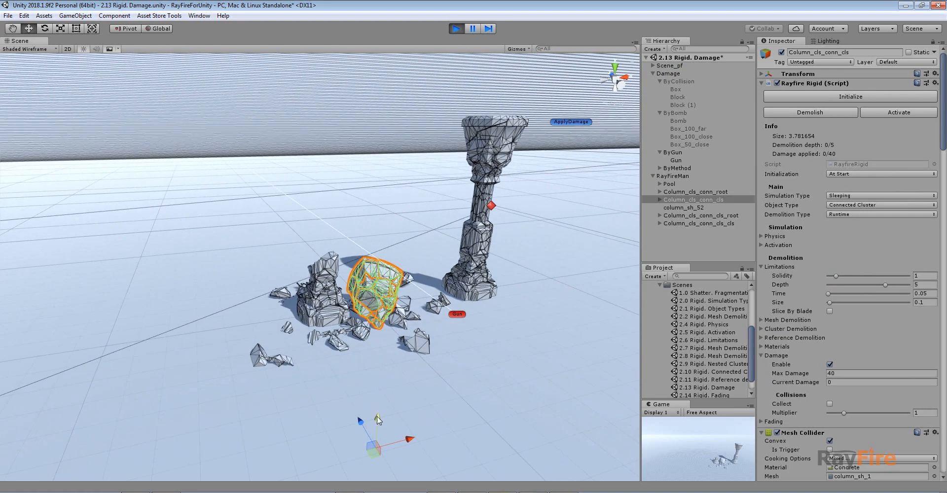
pyautogui.moveTo(378, 420); pyautogui.dragTo(385, 382)
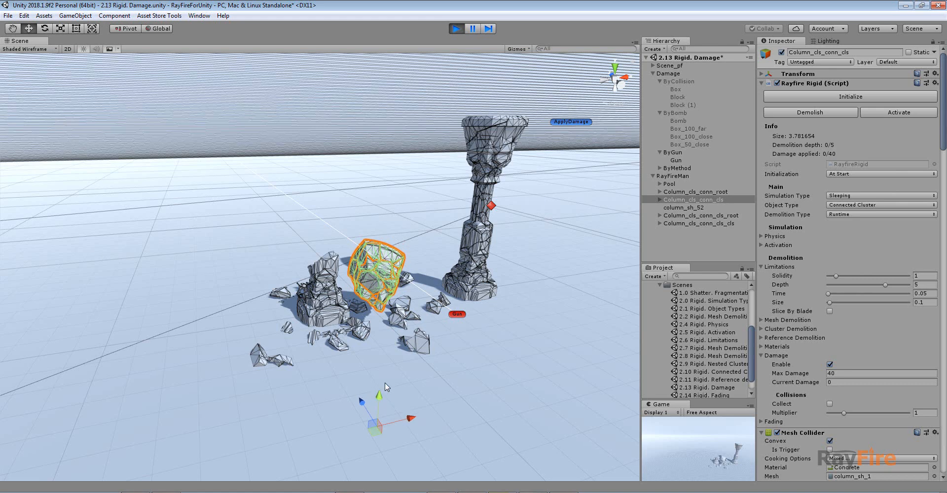
# Step: Reselect the Gun and fire a single shot at the fallen chunk
pyautogui.click(453, 315)
pyautogui.keyDown('alt'); pyautogui.moveTo(452, 320); pyautogui.dragTo(405, 305); pyautogui.keyUp('alt')
pyautogui.click(833, 110)
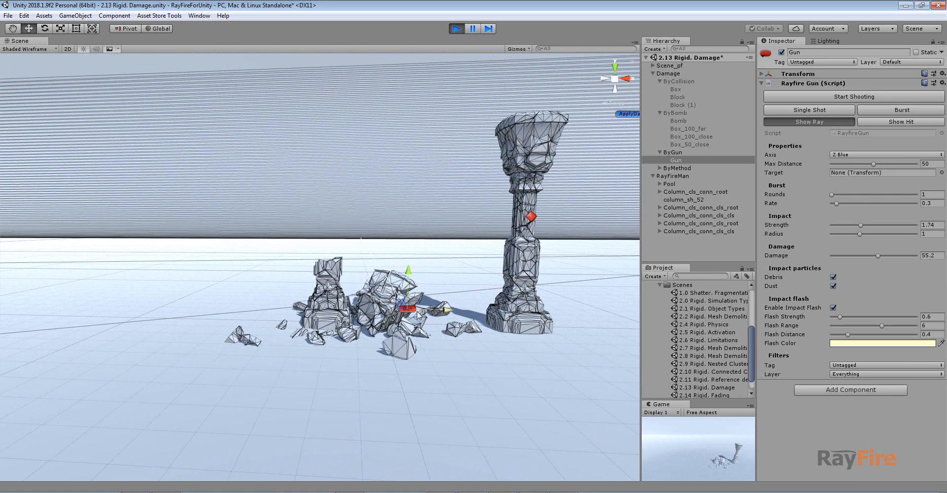
# Step: Shoot continuously at the column debris with the Gun and stop the simulation
pyautogui.click(833, 96)
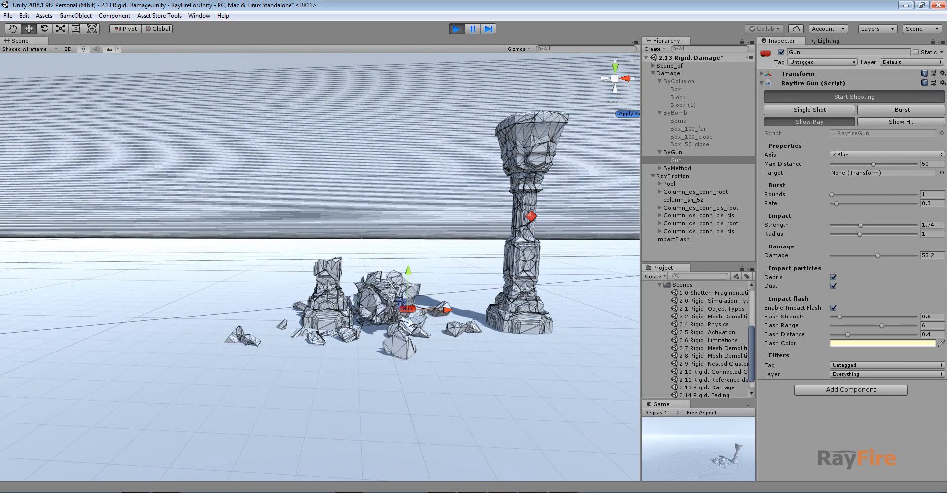
pyautogui.keyDown('alt'); pyautogui.moveTo(400, 308); pyautogui.dragTo(401, 274); pyautogui.keyUp('alt')
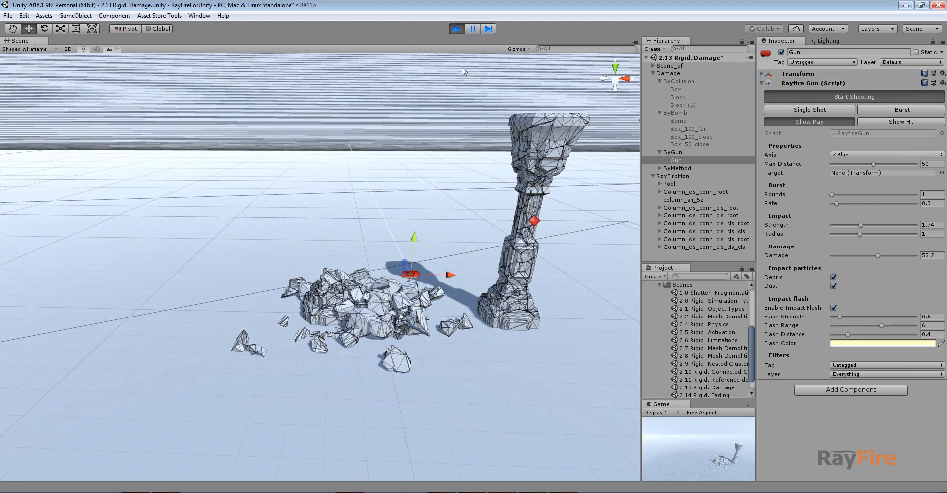
pyautogui.click(456, 28)
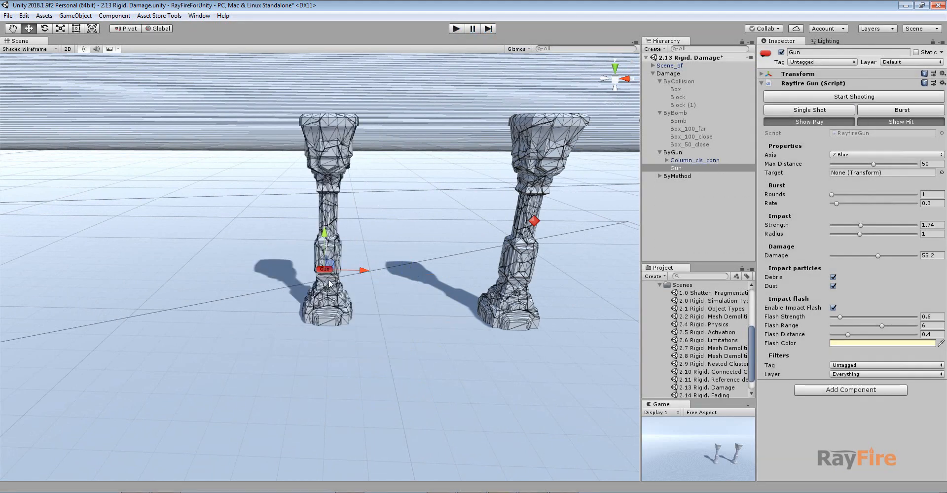
# Step: Deactivate the ByGun group so that only the ByMethod column stays in the scene
pyautogui.keyDown('alt'); pyautogui.moveTo(329, 284); pyautogui.dragTo(369, 313); pyautogui.keyUp('alt')
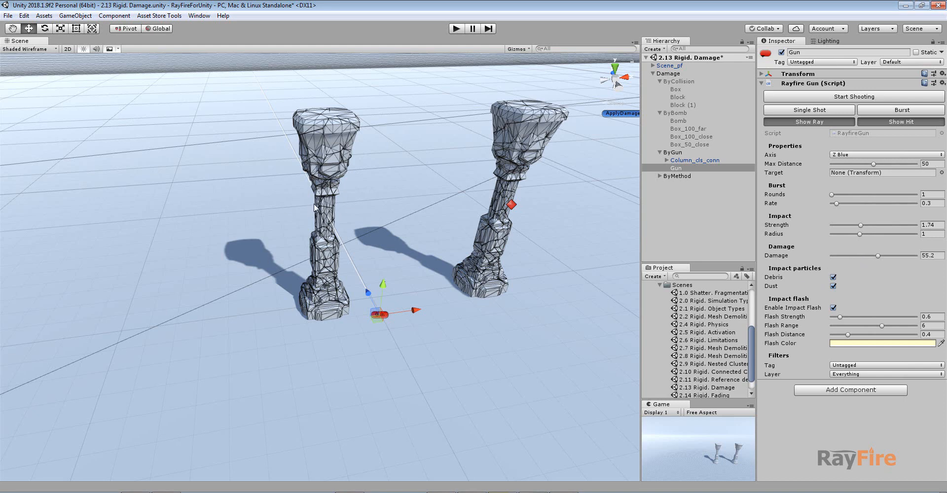
pyautogui.moveTo(531, 184); pyautogui.dragTo(474, 208, button='middle')
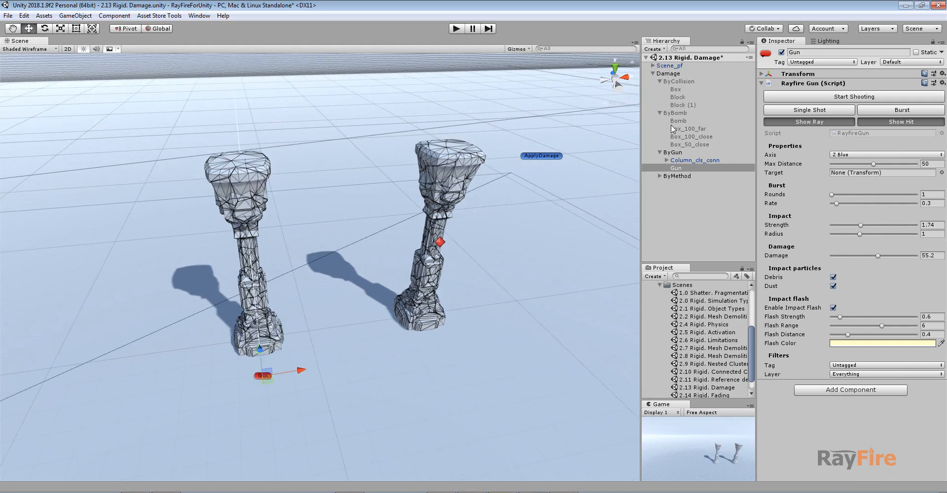
pyautogui.click(673, 153)
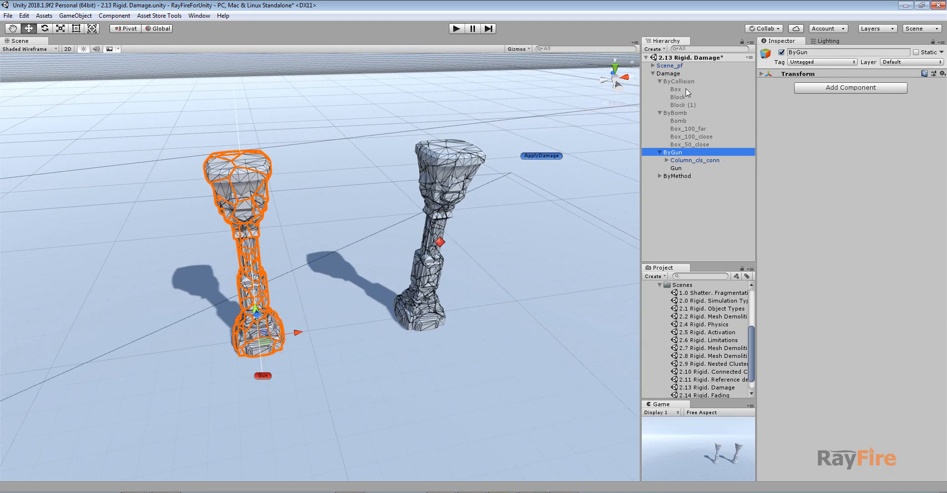
pyautogui.click(782, 52)
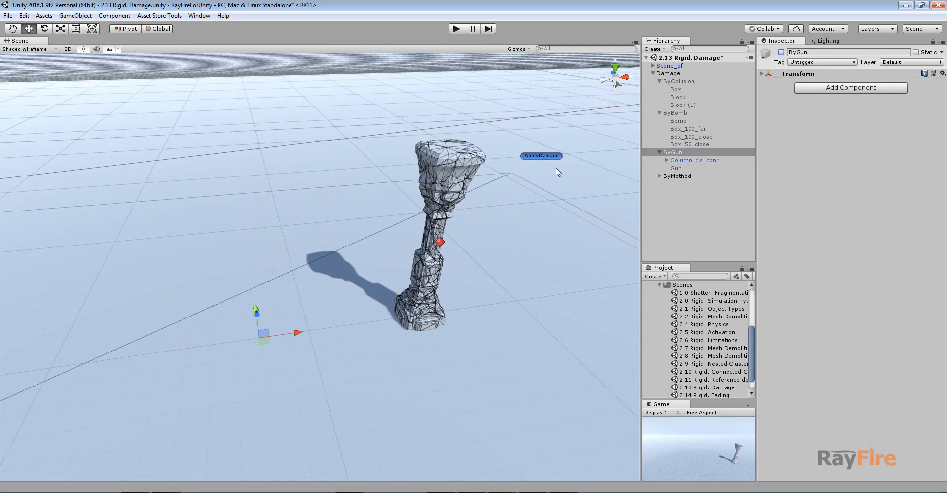
# Step: Select and frame the ApplyDamage object and locate its ApplyDamageScript asset in the project
pyautogui.click(541, 156)
pyautogui.press('f')
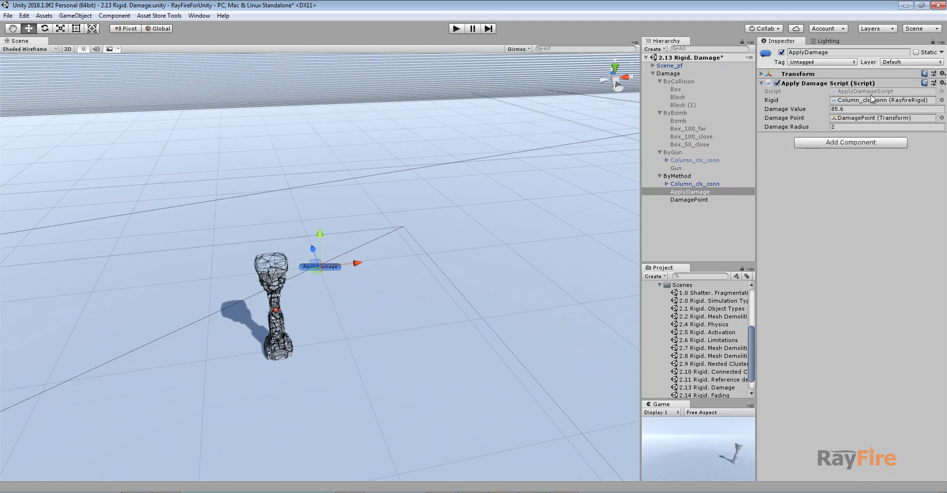
pyautogui.click(869, 92)
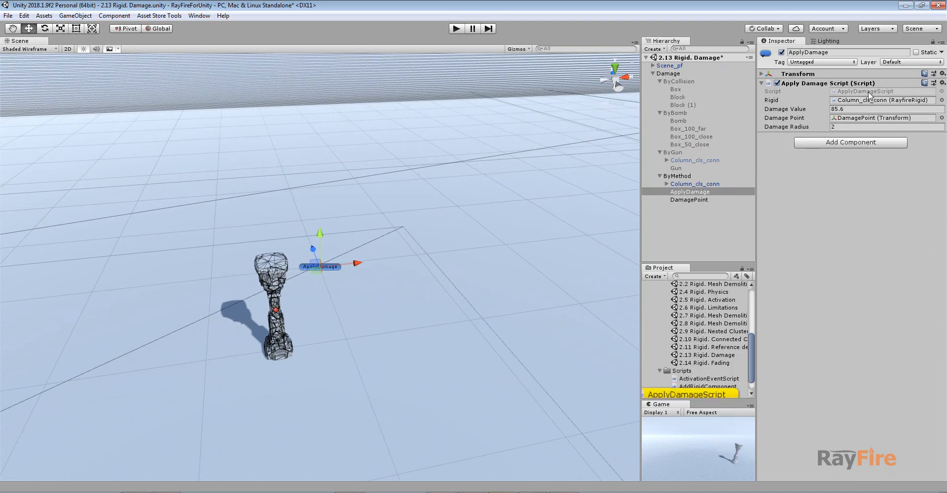
# Step: Collapse the Scenes folder and open ApplyDamageScript from Tutorial/Scripts in JetBrains Rider
pyautogui.click(683, 372)
pyautogui.scroll(3, 687, 368)
pyautogui.click(660, 339)
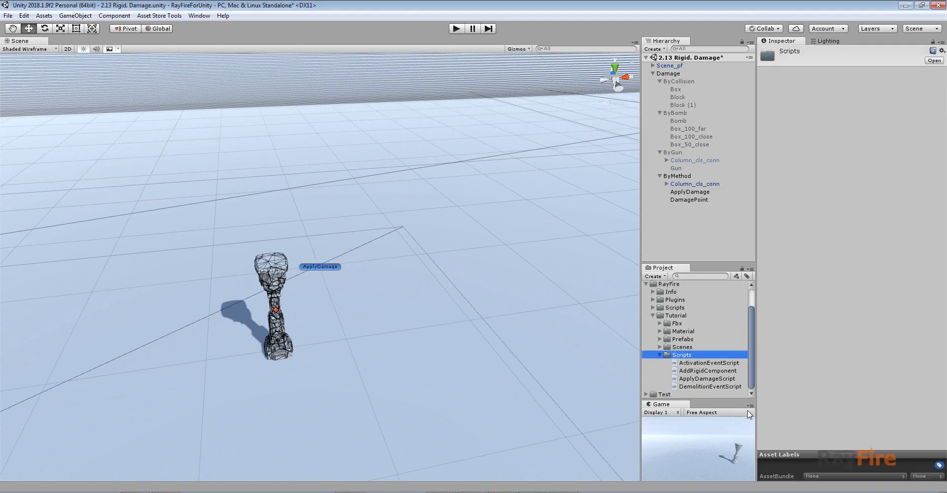
pyautogui.click(696, 379)
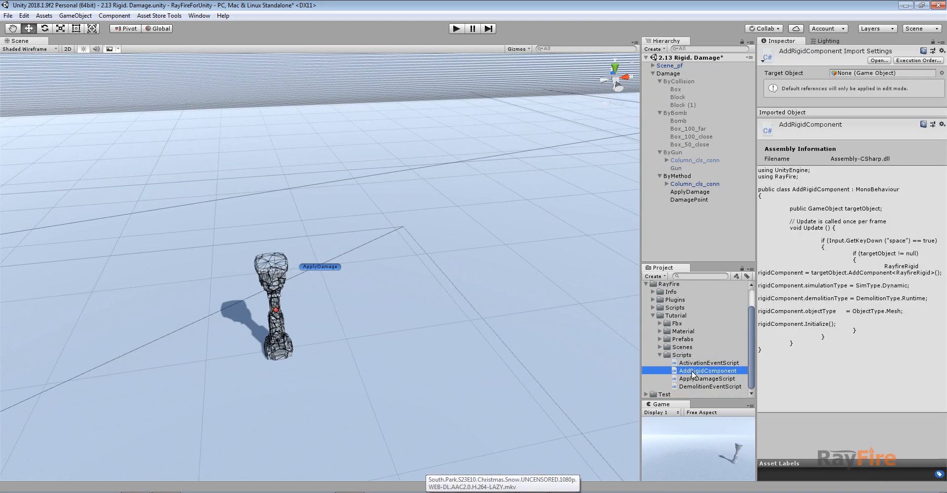
pyautogui.doubleClick(690, 379)
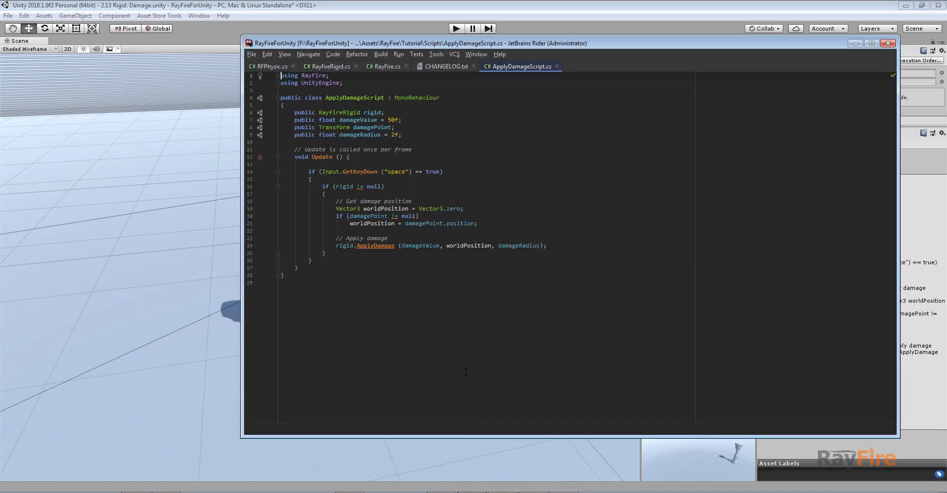
# Step: Examine the script's space key condition, rigid null check and damageValue variable
pyautogui.moveTo(564, 50); pyautogui.dragTo(395, 125)
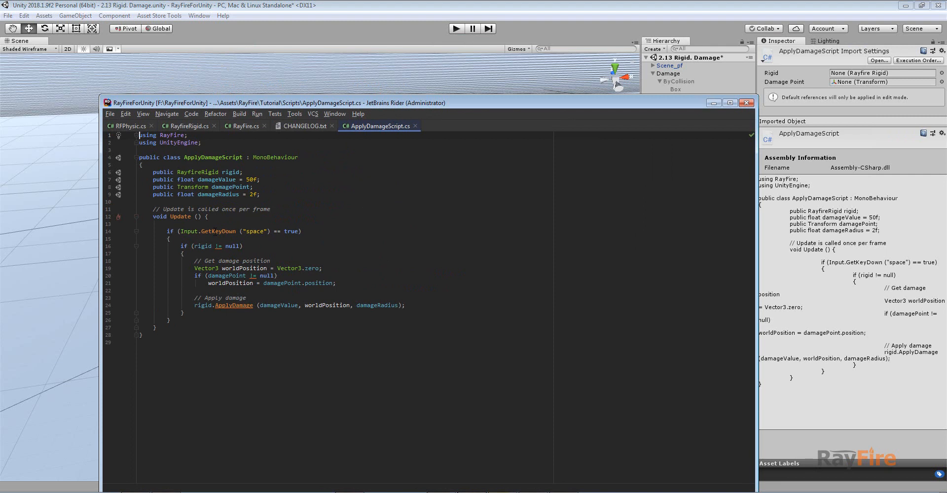
pyautogui.click(253, 231)
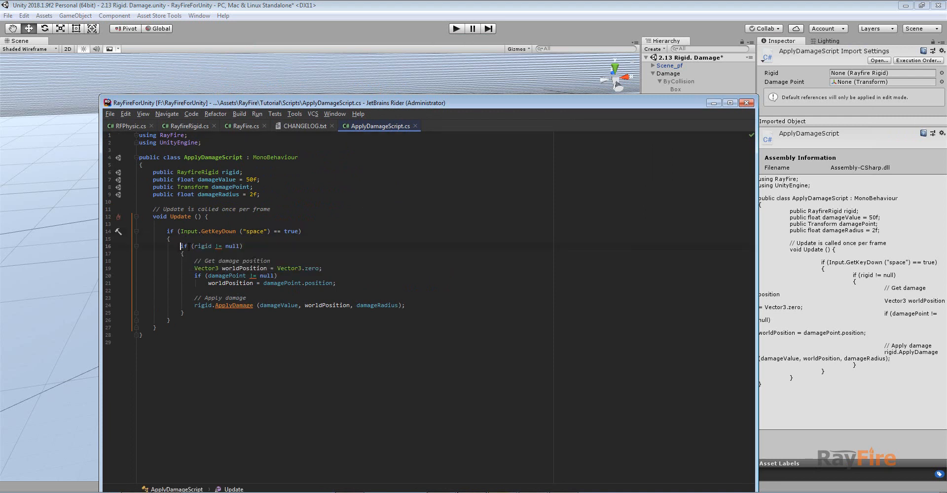
pyautogui.click(193, 246)
pyautogui.click(235, 180)
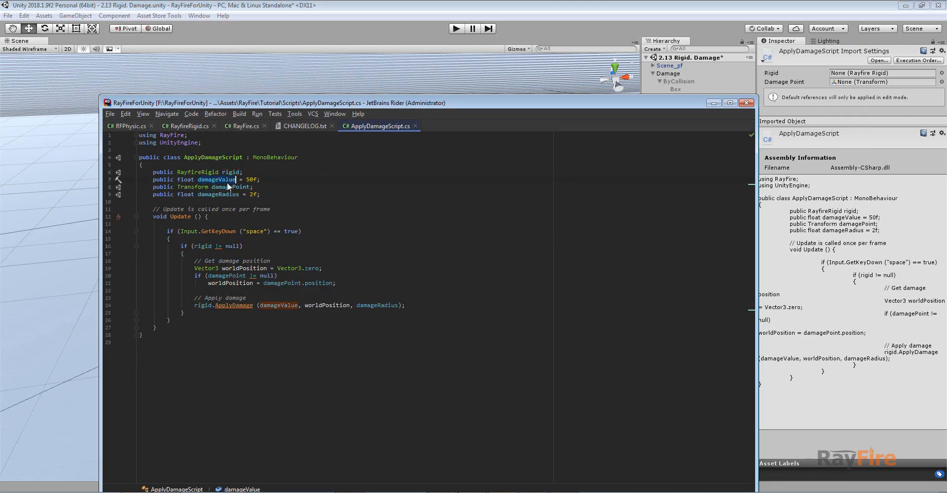
pyautogui.moveTo(647, 104); pyautogui.dragTo(497, 94)
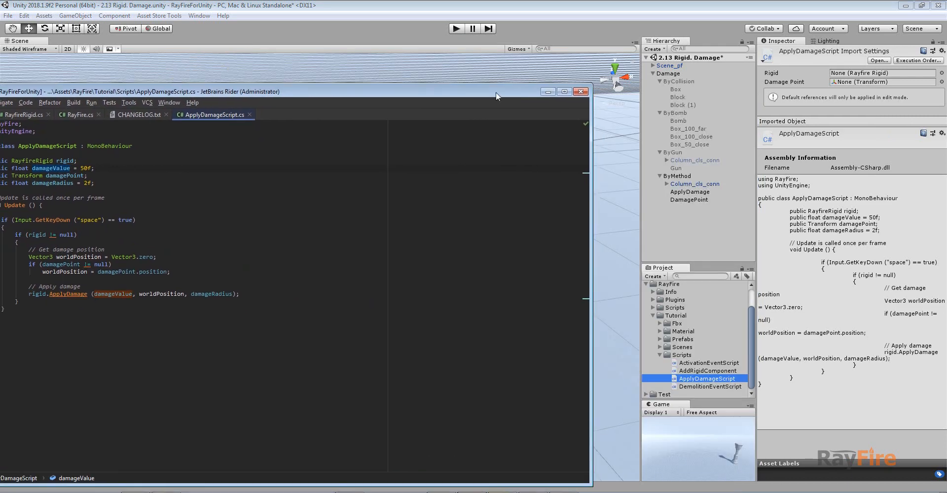
# Step: Switch to Unity, set ApplyDamage's Damage Value to 84.64, and locate its referenced DamagePoint in the scene hierarchy
pyautogui.click(677, 191)
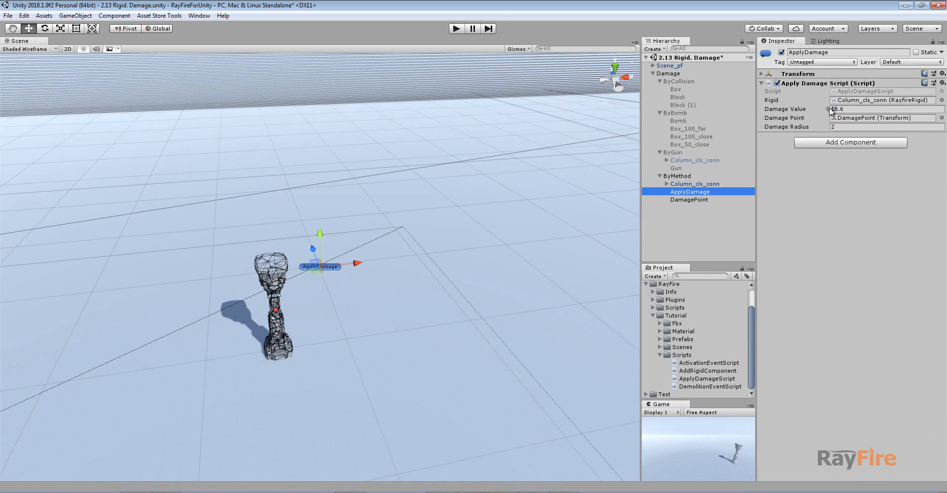
pyautogui.moveTo(827, 111); pyautogui.dragTo(806, 118)
pyautogui.click(843, 119)
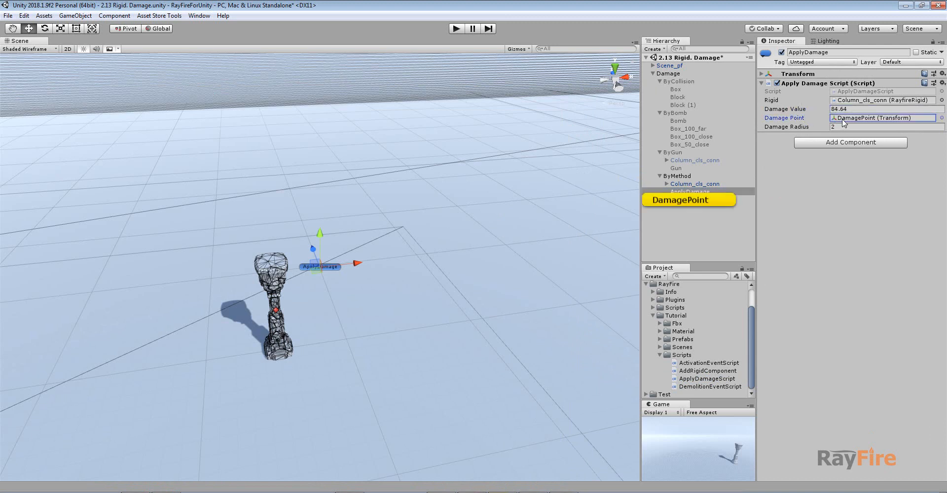
# Step: Select and frame DamagePoint and examine its position beside the middle of the column
pyautogui.click(683, 202)
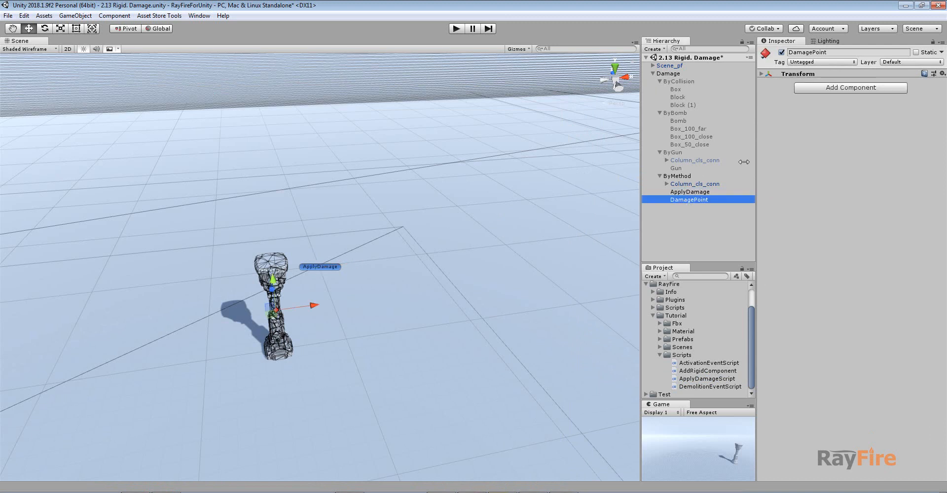
pyautogui.moveTo(312, 305); pyautogui.dragTo(320, 292, button='middle')
pyautogui.press('f')
pyautogui.scroll(15, 332, 300)
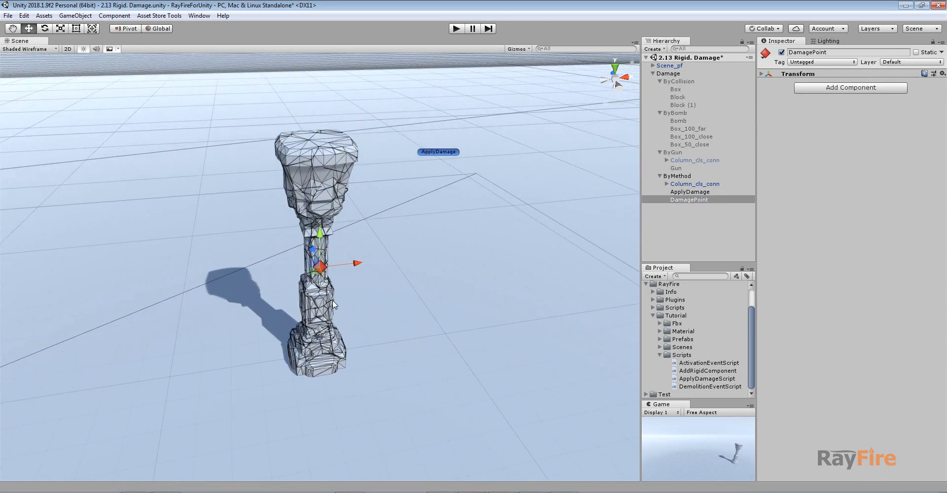
pyautogui.keyDown('alt'); pyautogui.moveTo(332, 300); pyautogui.dragTo(531, 205); pyautogui.keyUp('alt')
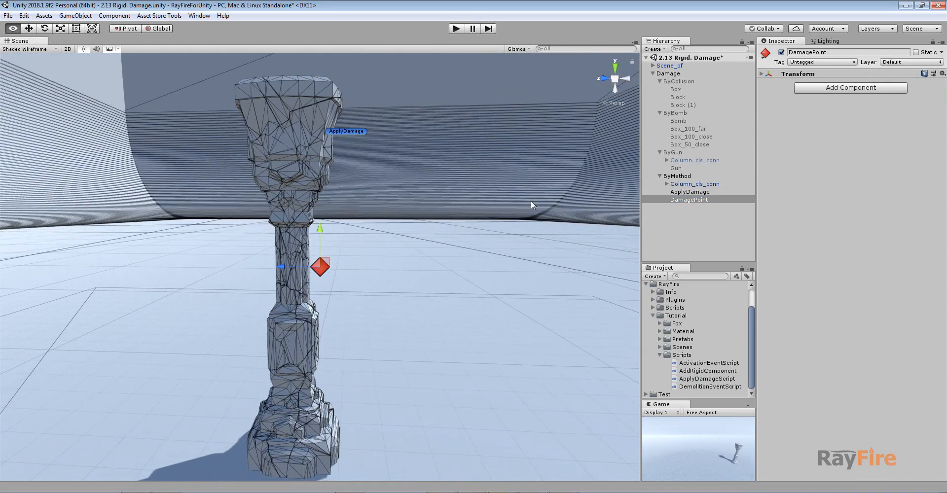
# Step: Select ApplyDamage again and examine its Damage Radius in relation to the damage point
pyautogui.click(690, 192)
pyautogui.keyDown('alt'); pyautogui.moveTo(432, 241); pyautogui.dragTo(326, 273); pyautogui.keyUp('alt')
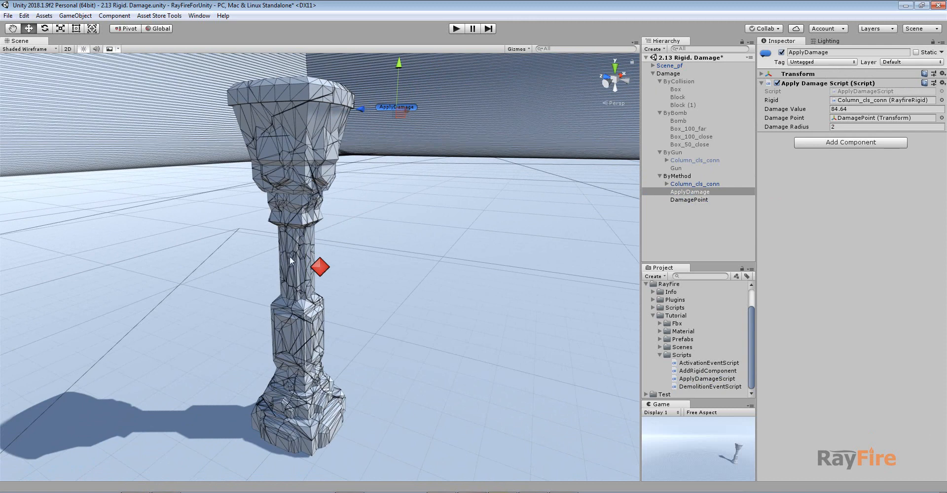
pyautogui.click(839, 127)
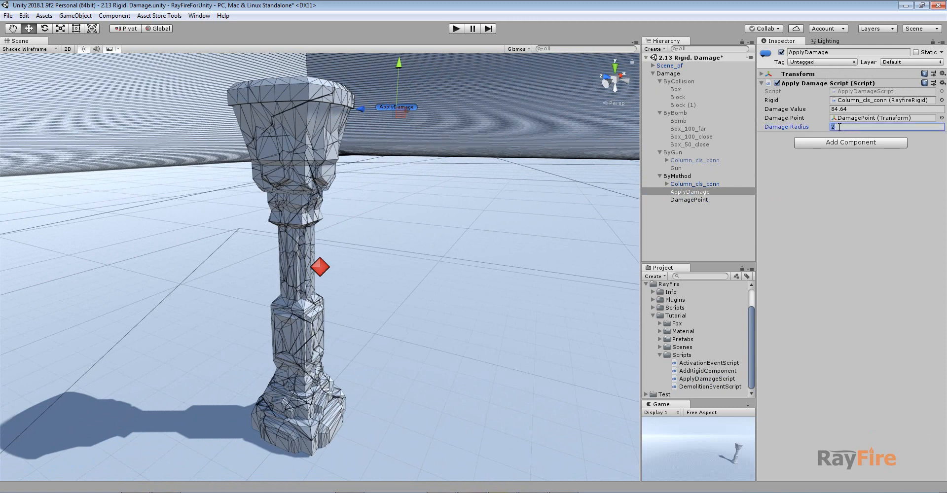
pyautogui.moveTo(838, 126); pyautogui.dragTo(829, 127)
# Step: Select the ByMethod column and check its Rigid Damage settings, including Max Damage
pyautogui.click(299, 178)
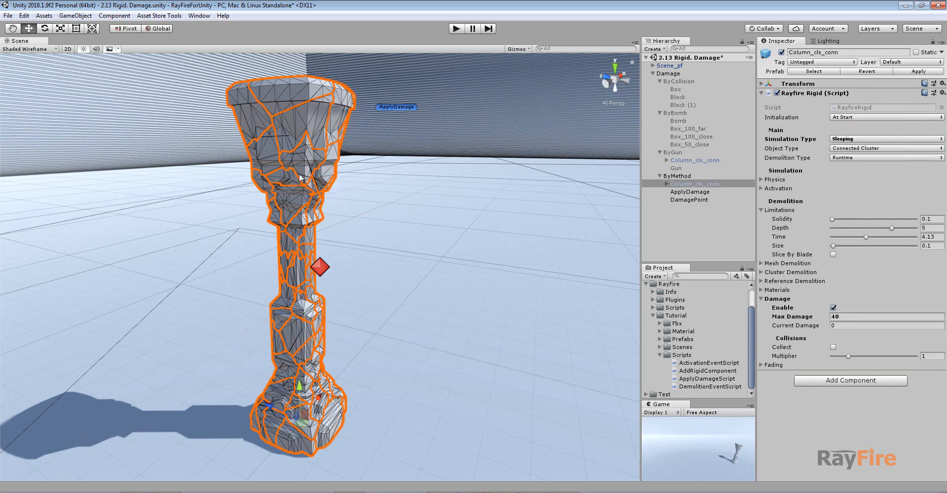
pyautogui.keyDown('alt'); pyautogui.moveTo(473, 260); pyautogui.dragTo(431, 283); pyautogui.keyUp('alt')
pyautogui.scroll(-3, 340, 280)
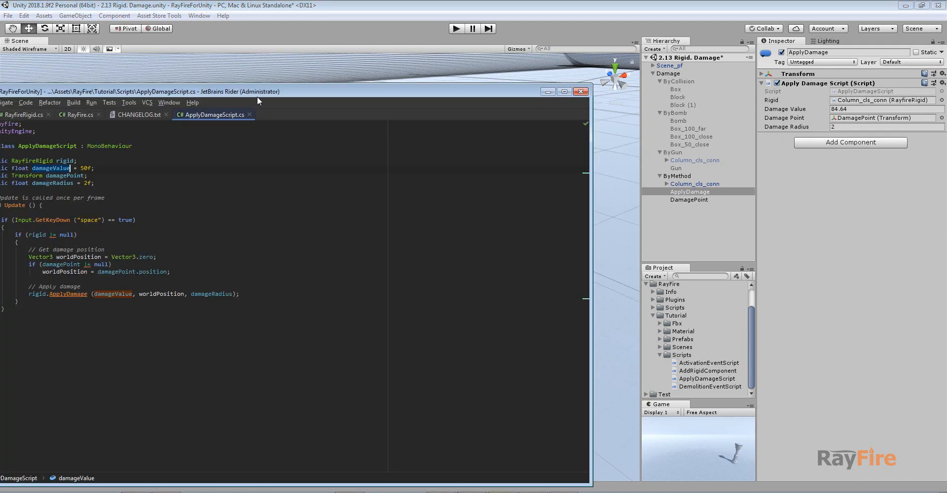
# Step: Bring ApplyDamageScript.cs fully into view in Rider, examine the rigid.ApplyDamage call and its three arguments, and return to Unity
pyautogui.moveTo(257, 95); pyautogui.dragTo(364, 72)
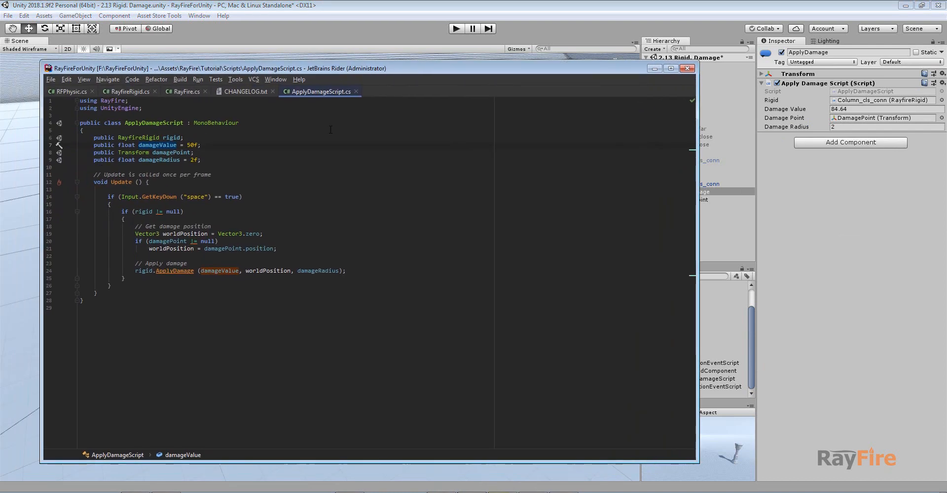
pyautogui.doubleClick(147, 271)
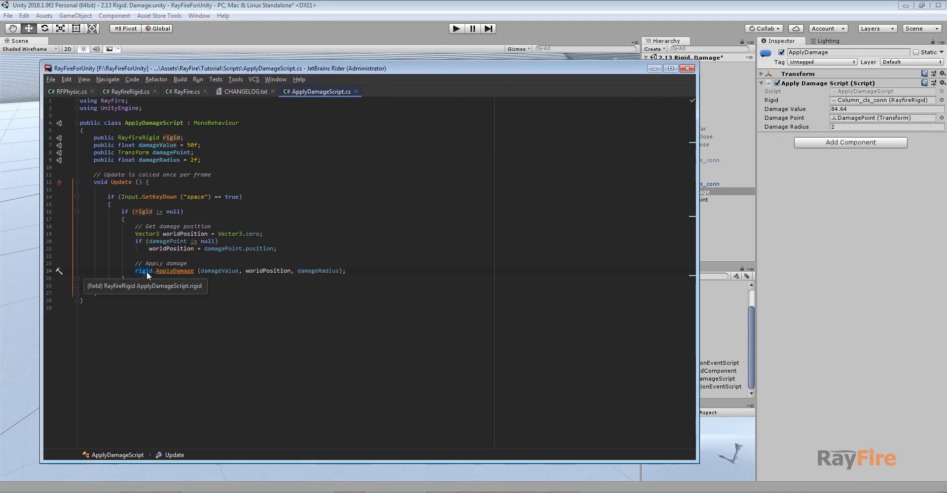
pyautogui.click(184, 270)
pyautogui.doubleClick(184, 271)
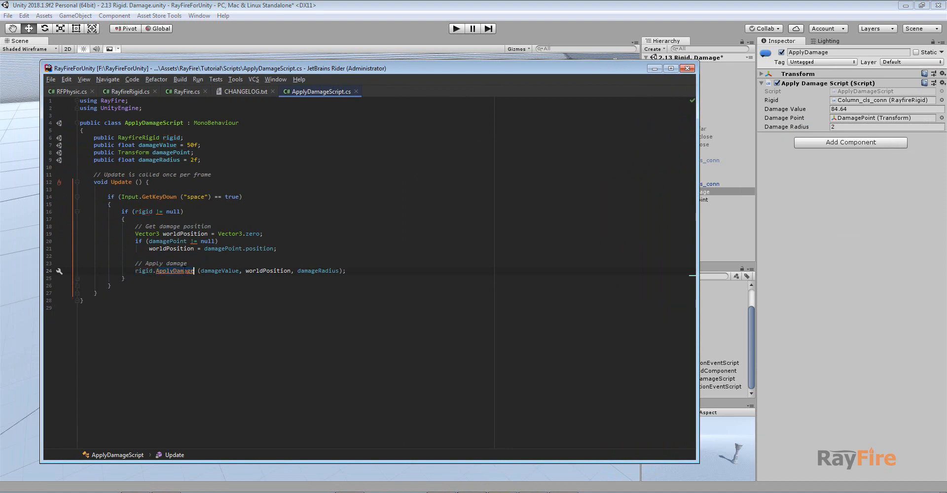
pyautogui.click(211, 271)
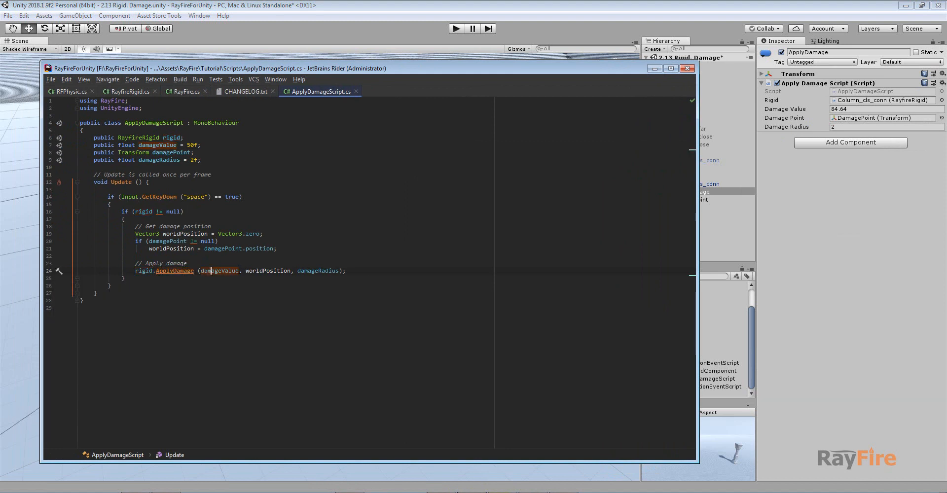
pyautogui.click(266, 271)
pyautogui.click(315, 271)
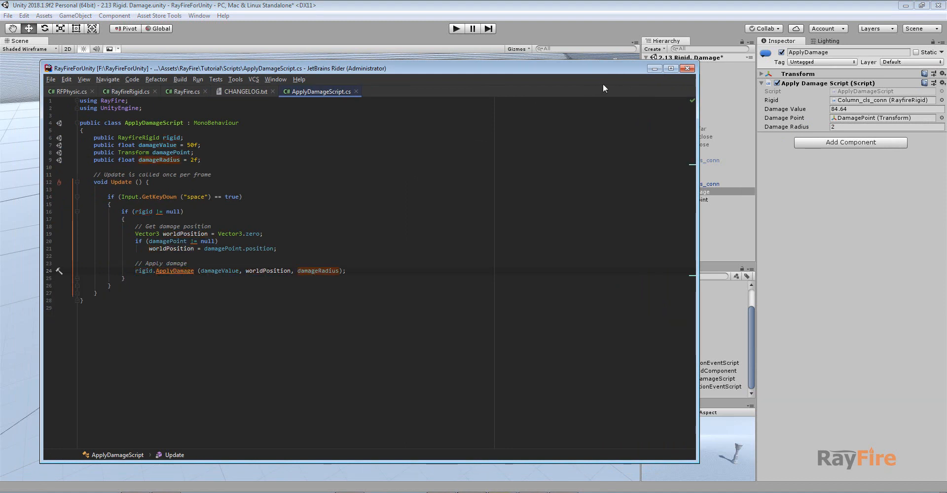
pyautogui.click(652, 69)
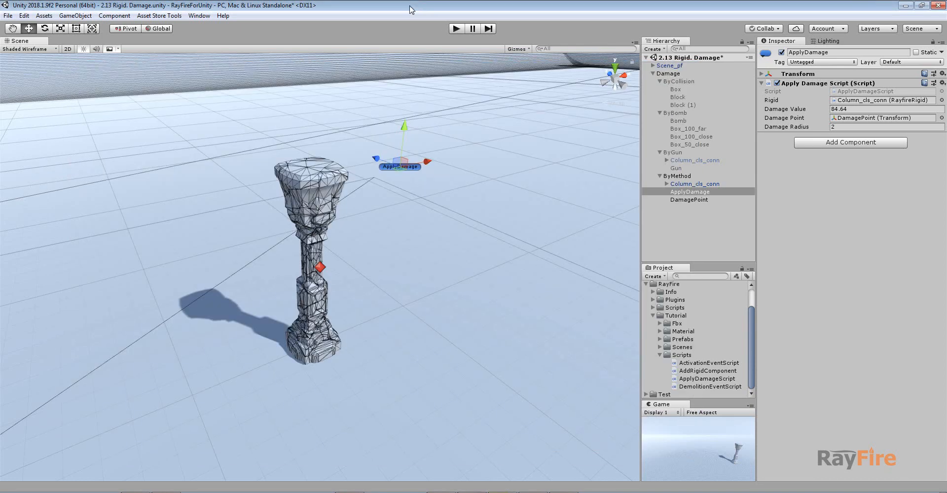
# Step: Set the ByMethod column's Time limitation to 0.05, run the scene, trigger the scripted damage on the column, and stop playback
pyautogui.click(301, 186)
pyautogui.moveTo(871, 241); pyautogui.dragTo(843, 238)
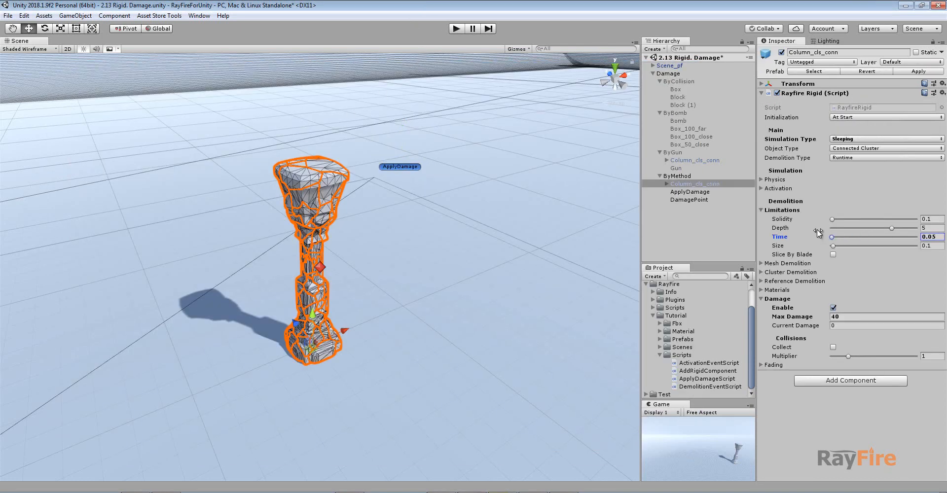
pyautogui.click(457, 29)
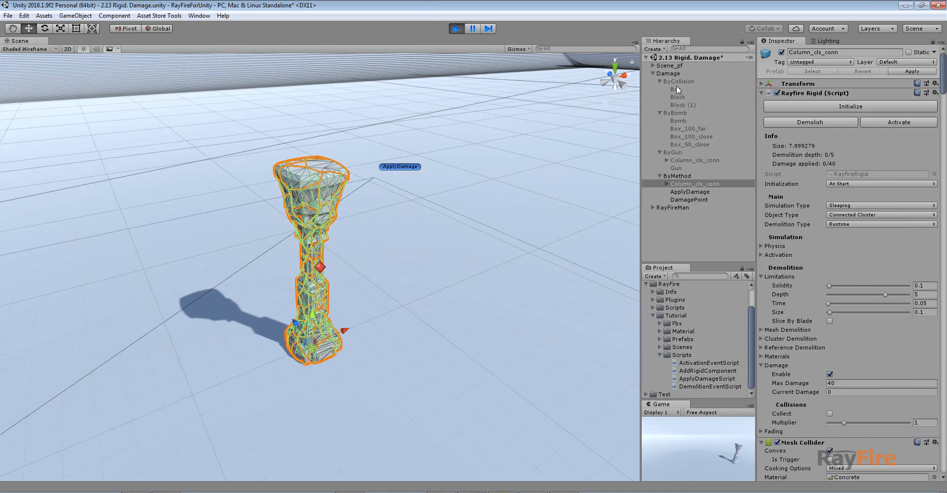
pyautogui.scroll(-5, 372, 181)
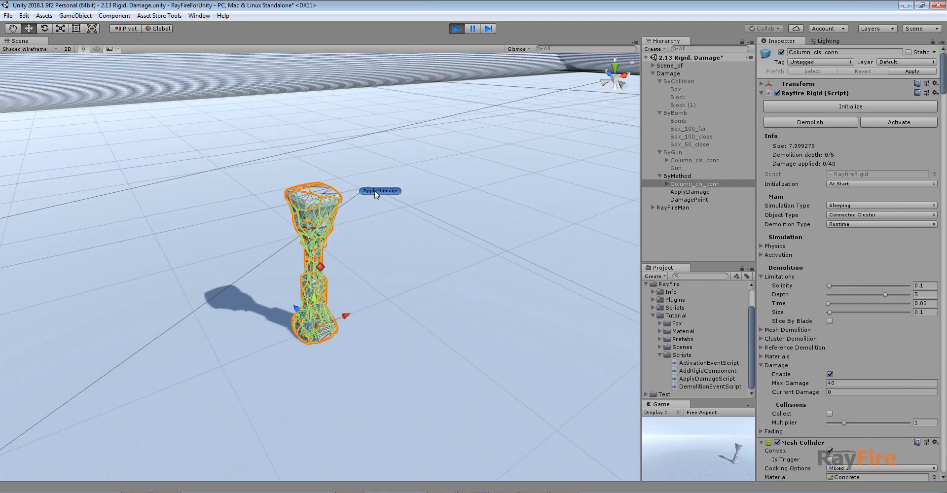
pyautogui.click(376, 192)
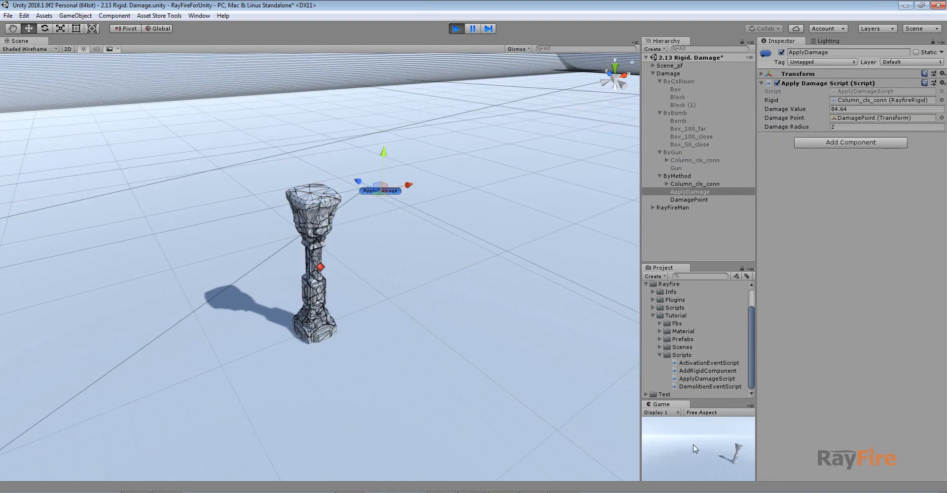
pyautogui.press('space')
pyautogui.scroll(10, 345, 363)
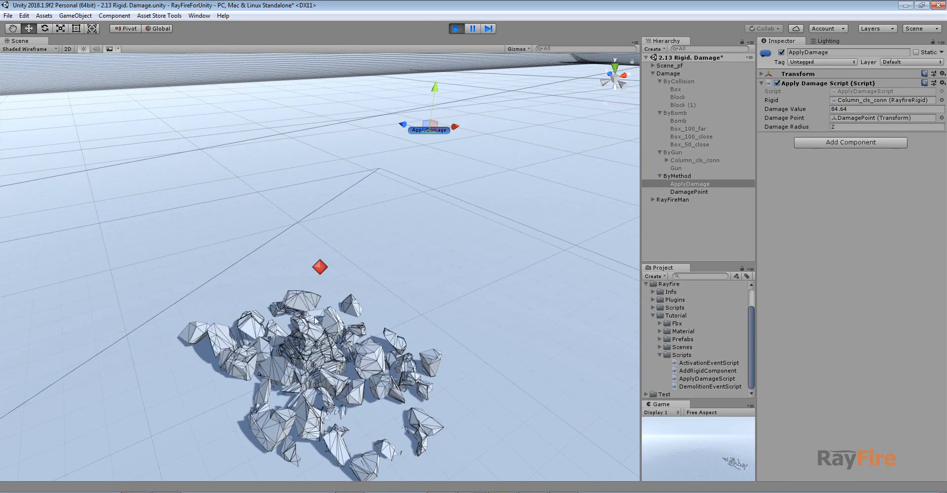
pyautogui.hotkey('ctrl', 'p')
# Step: Set the ByMethod column's demolition limitations to Time 1 and Solidity 1.21
pyautogui.click(335, 172)
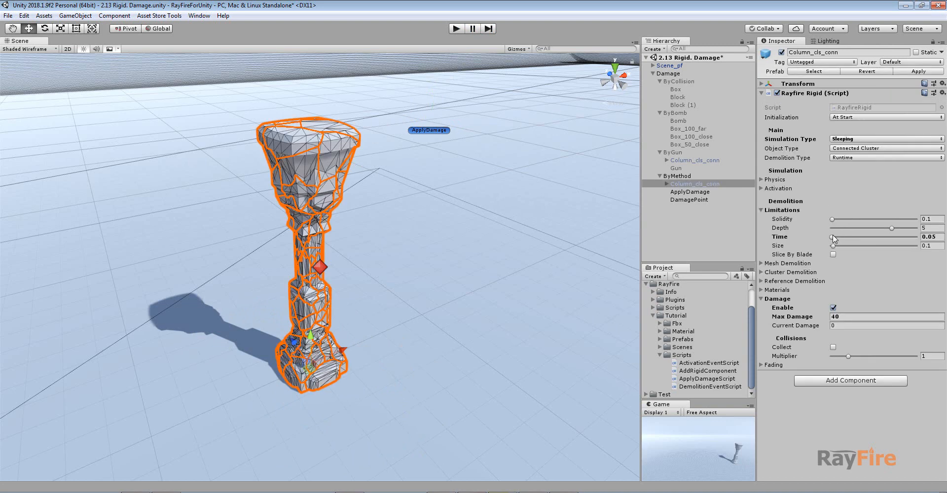
pyautogui.moveTo(832, 235); pyautogui.dragTo(837, 235)
pyautogui.moveTo(834, 221); pyautogui.dragTo(841, 220)
# Step: Run the scene, trigger the scripted damage, check the Rigid settings of the base and top fragments, and stop playback
pyautogui.click(455, 28)
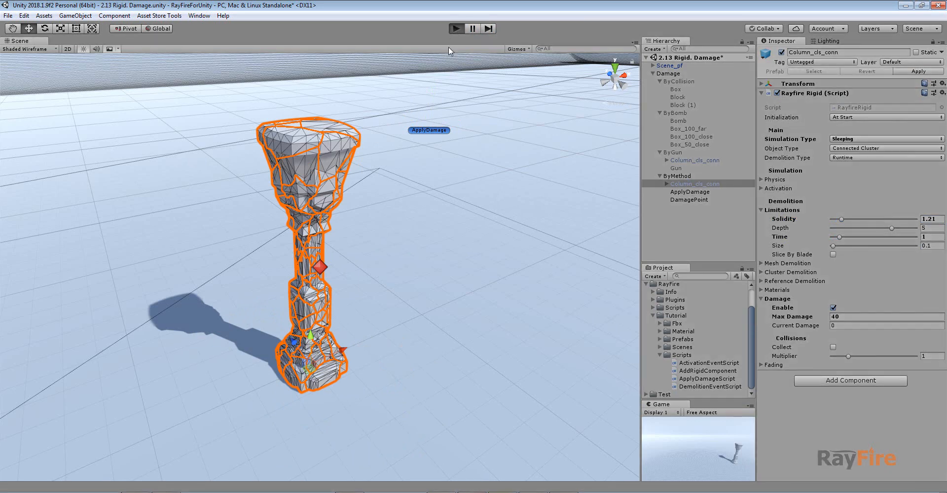
pyautogui.click(423, 131)
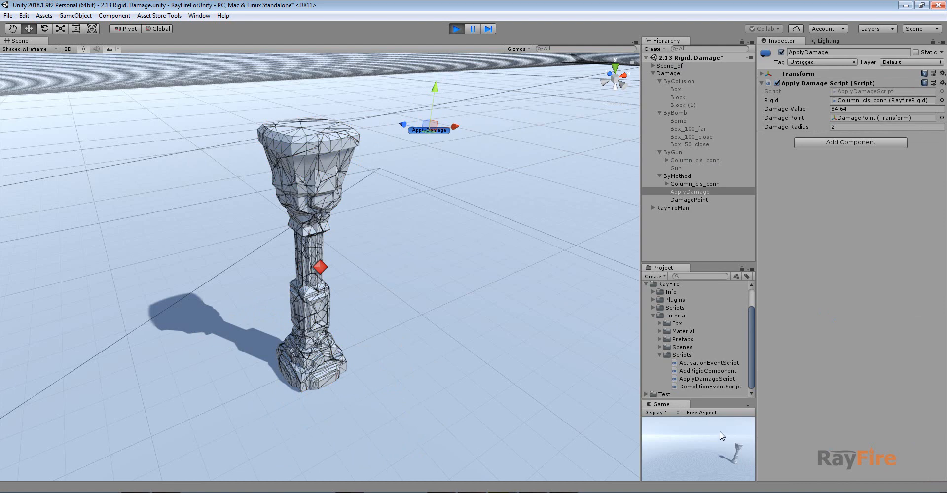
pyautogui.press('space')
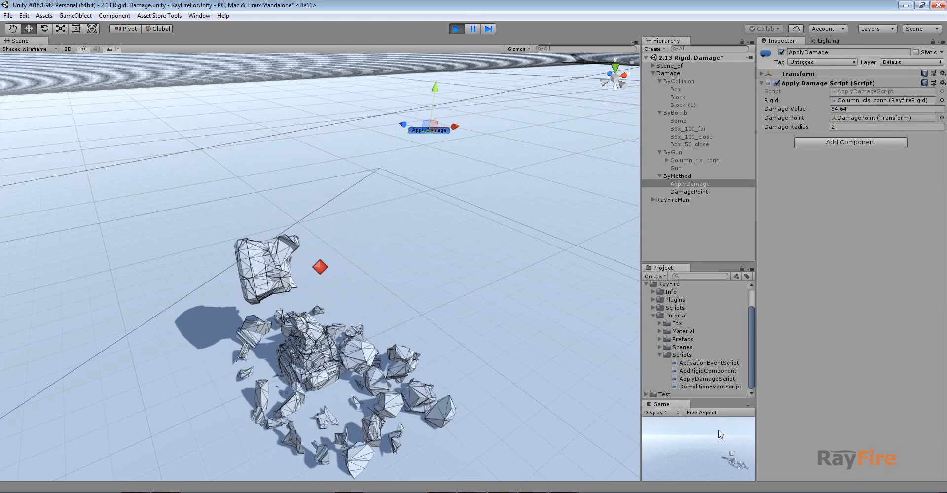
pyautogui.click(310, 349)
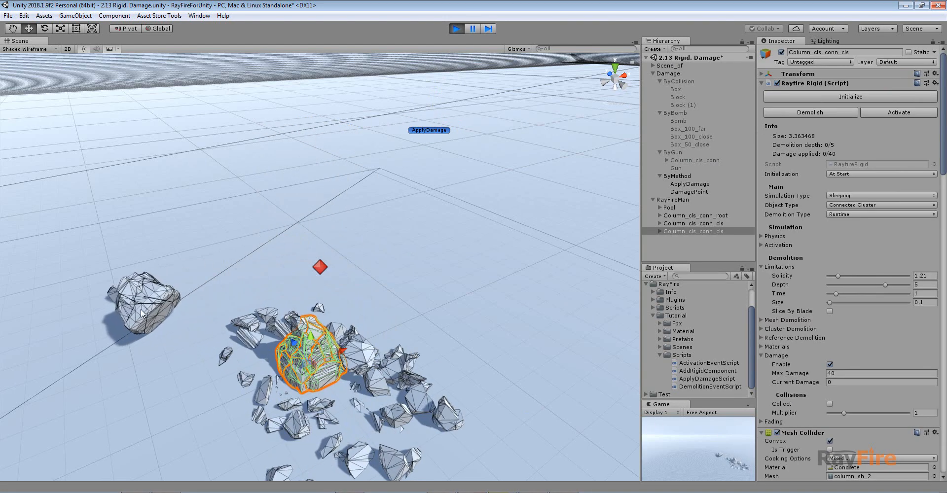
pyautogui.click(141, 313)
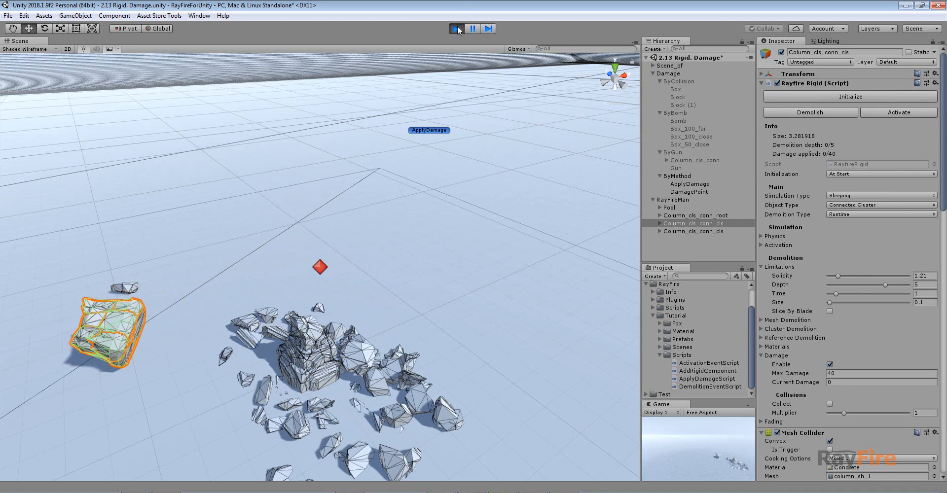
pyautogui.click(458, 28)
# Step: Set ApplyDamage's Damage Radius to 1
pyautogui.click(428, 132)
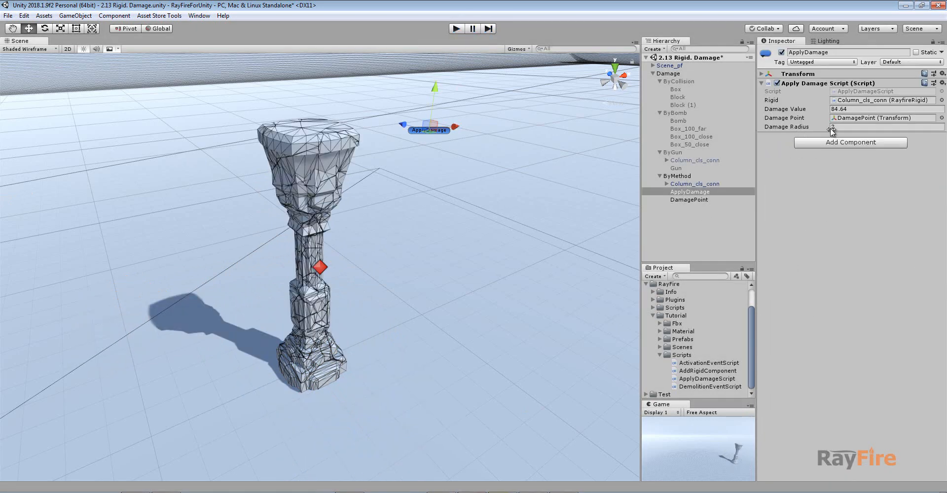
pyautogui.click(831, 128)
pyautogui.write('1')
pyautogui.press('Return')
# Step: Move DamagePoint down the column to just above its base
pyautogui.click(321, 267)
pyautogui.press('f')
pyautogui.moveTo(321, 245); pyautogui.dragTo(456, 171)
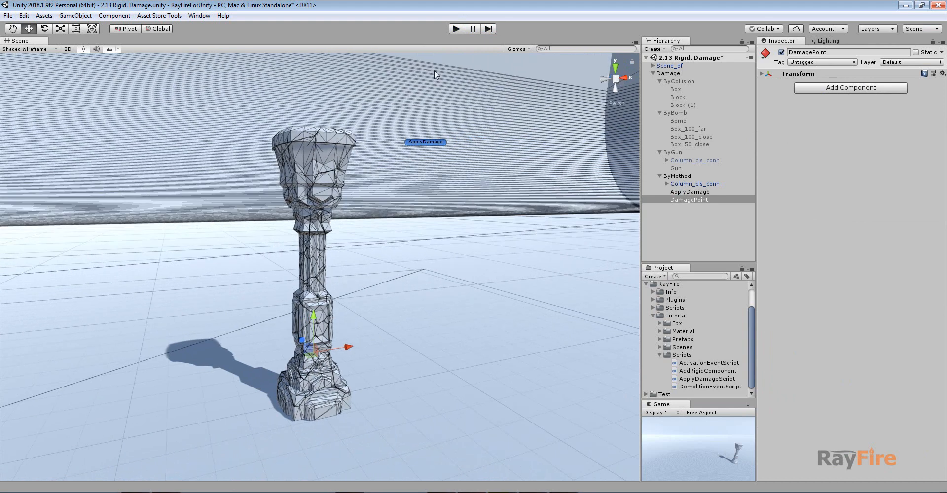
# Step: Run the scene, trigger the scripted damage near the column's base, and examine the broken column from several sides
pyautogui.click(457, 29)
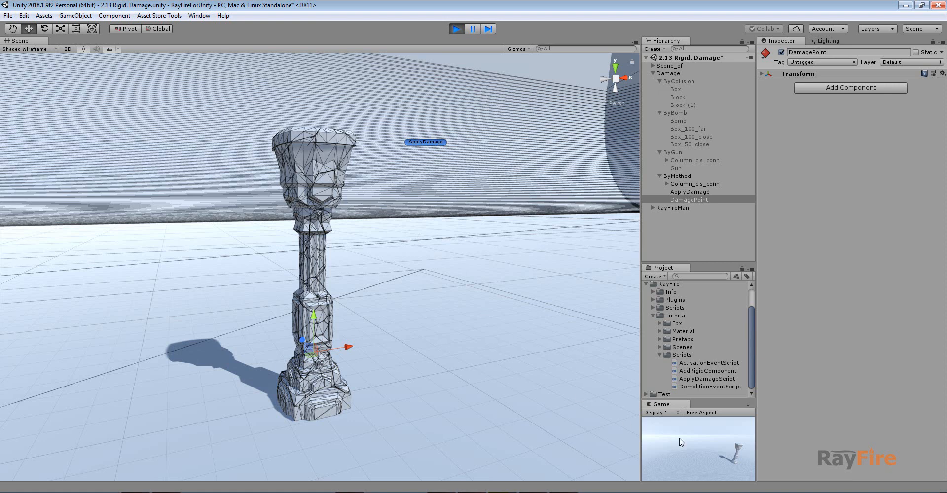
pyautogui.keyDown('alt'); pyautogui.moveTo(497, 428); pyautogui.dragTo(561, 389); pyautogui.keyUp('alt')
pyautogui.click(532, 408)
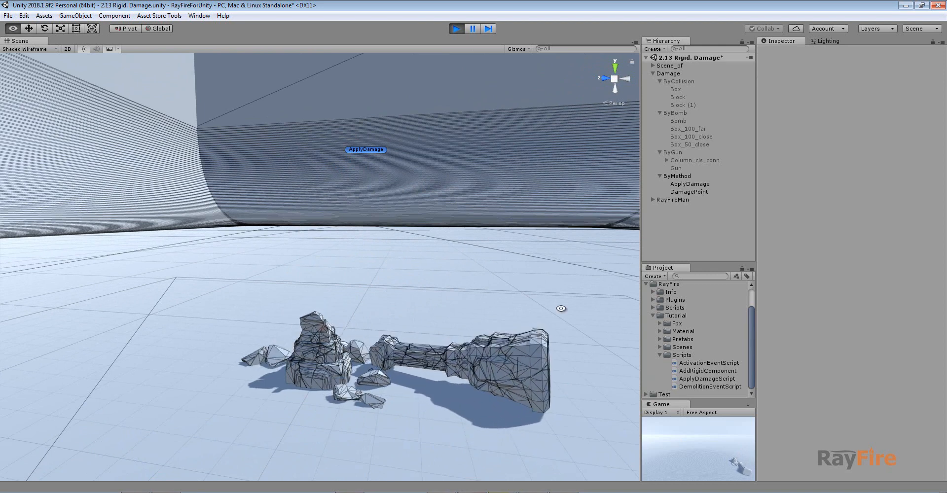
pyautogui.keyDown('alt'); pyautogui.moveTo(561, 309); pyautogui.dragTo(346, 333); pyautogui.keyUp('alt')
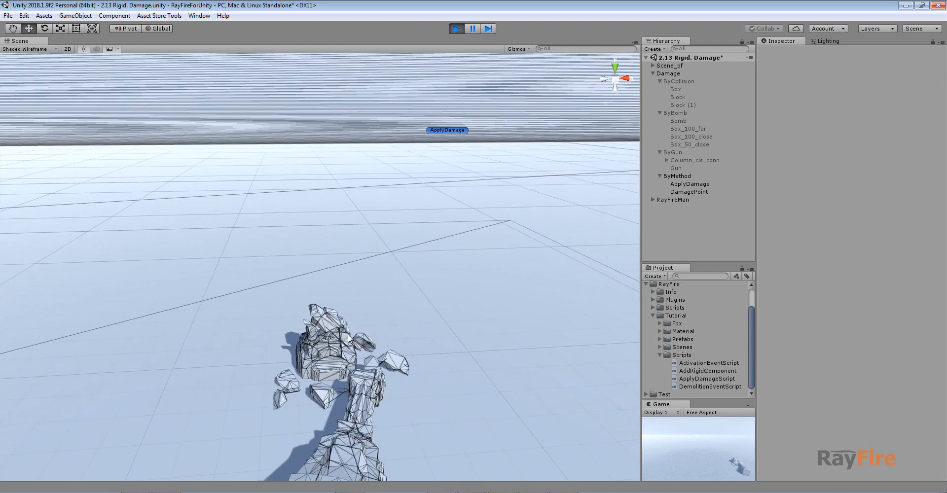
# Step: Select ApplyDamage, examine its settings alongside the collapsed column, and stop playback
pyautogui.click(456, 131)
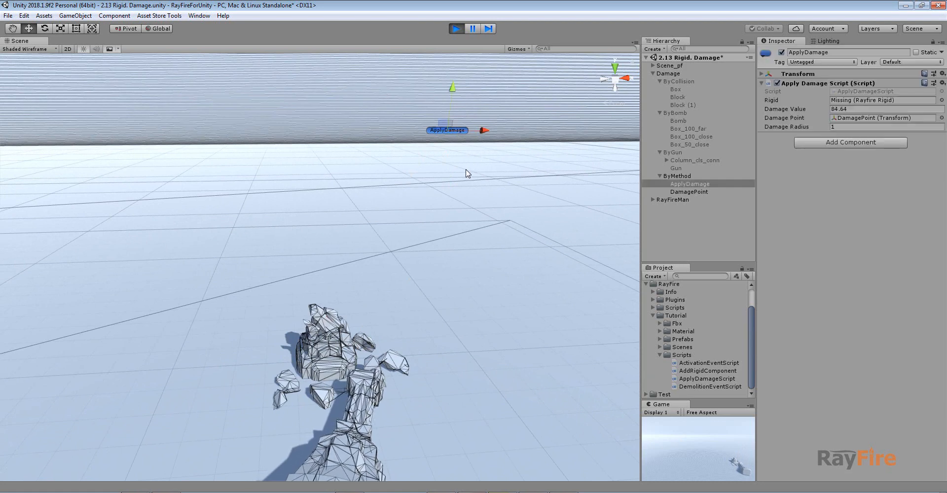
pyautogui.scroll(-5, 393, 264)
pyautogui.moveTo(400, 260); pyautogui.dragTo(512, 264, button='middle')
pyautogui.keyDown('alt'); pyautogui.moveTo(513, 263); pyautogui.dragTo(515, 264); pyautogui.keyUp('alt')
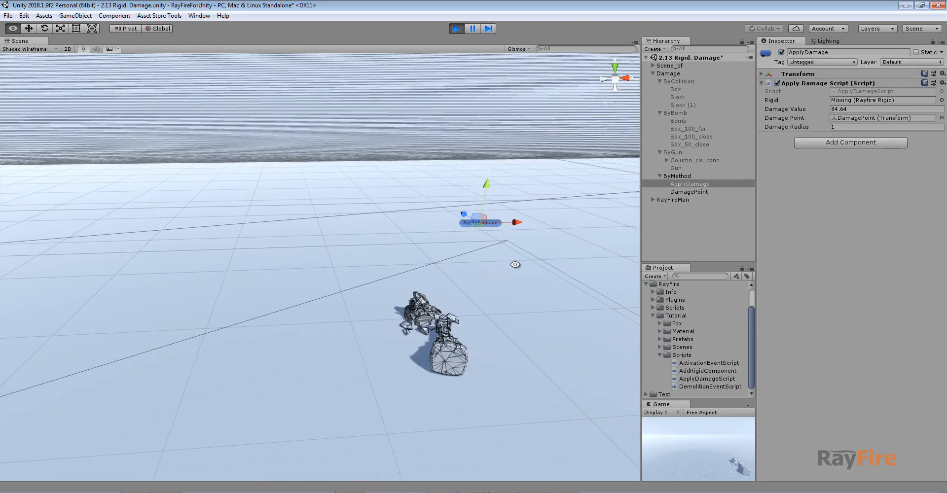
pyautogui.moveTo(555, 270); pyautogui.dragTo(498, 279, button='middle')
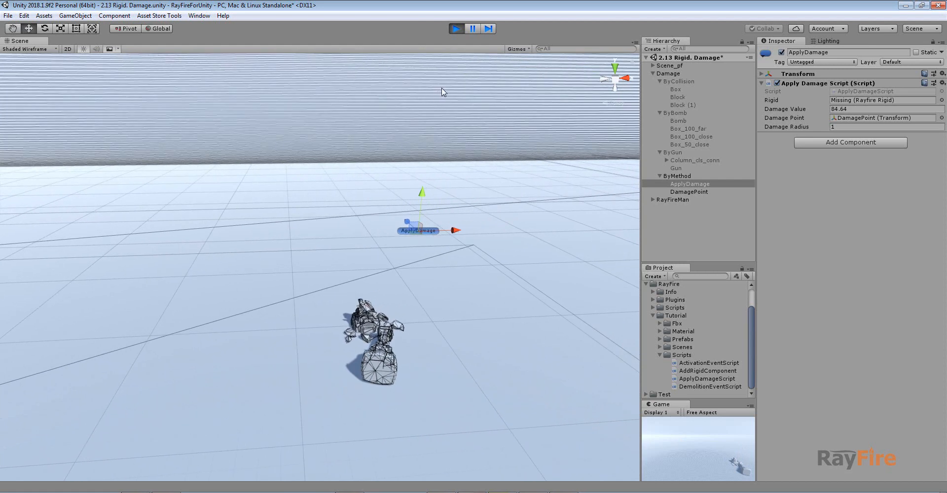
pyautogui.click(453, 30)
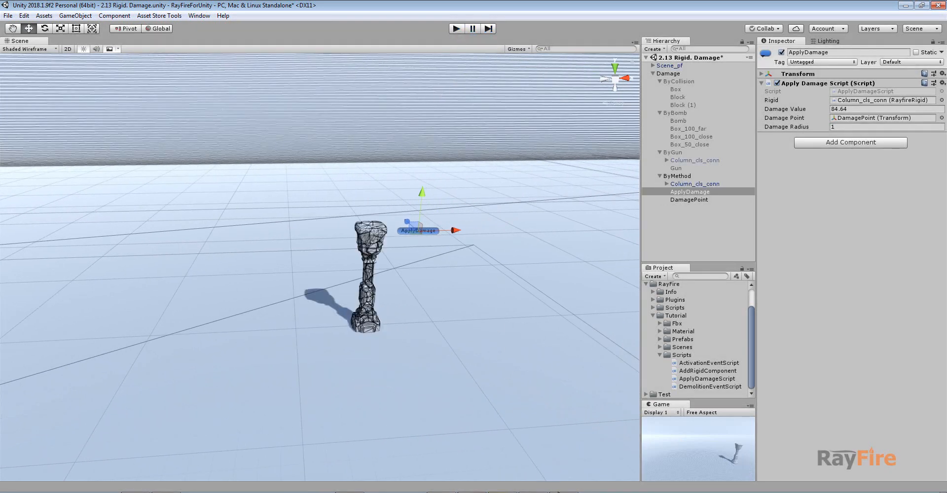